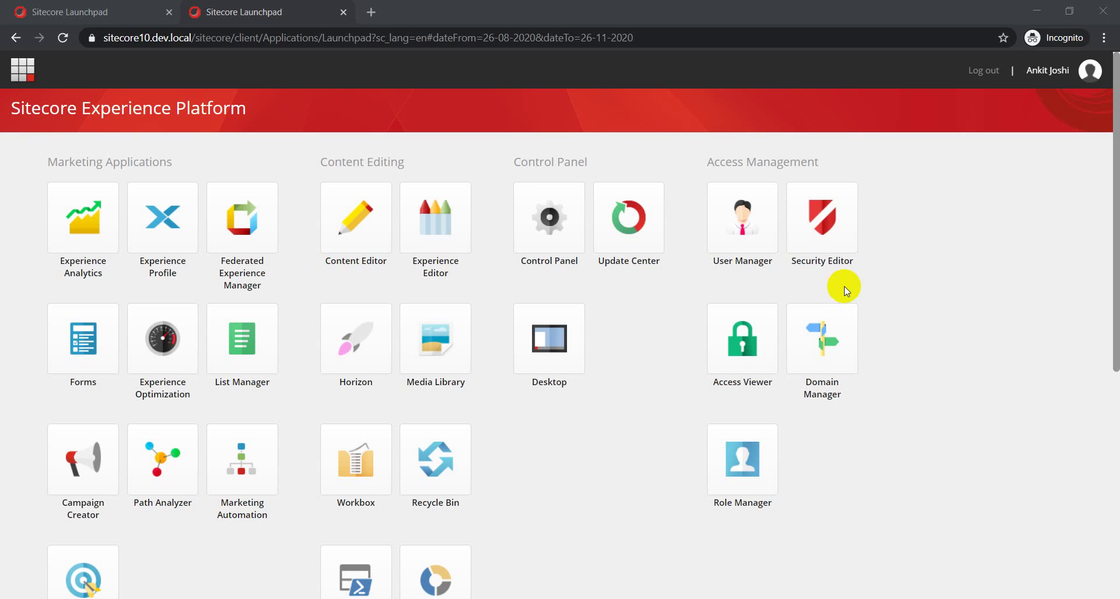
Step: Reload the sitecore93.dev.local launchpad and open Horizon from it
left_click(100, 14)
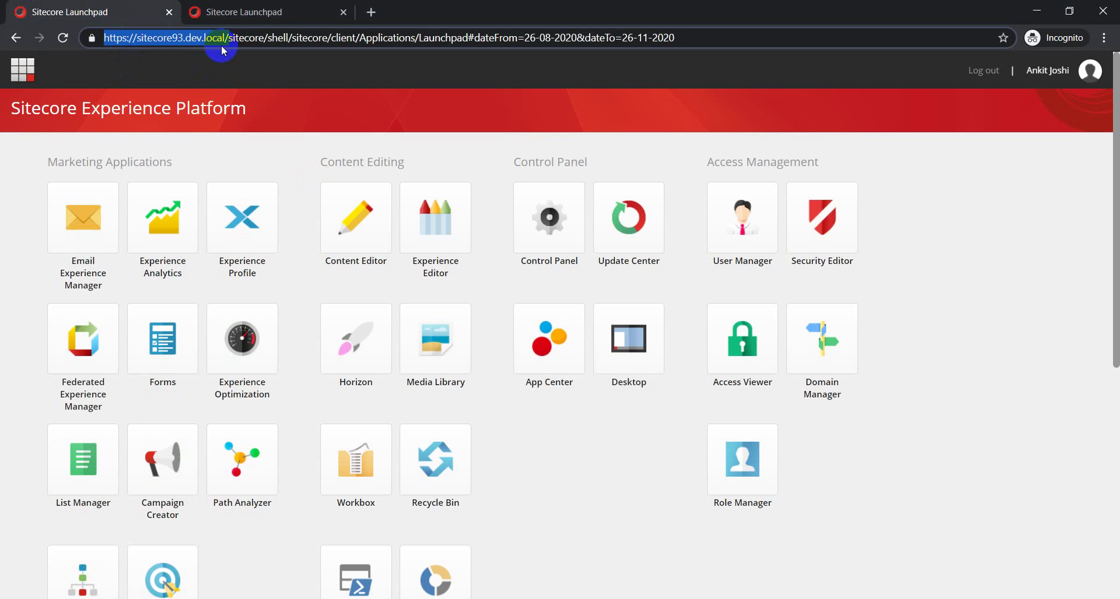
left_click(228, 13)
left_click(101, 22)
left_click(150, 37)
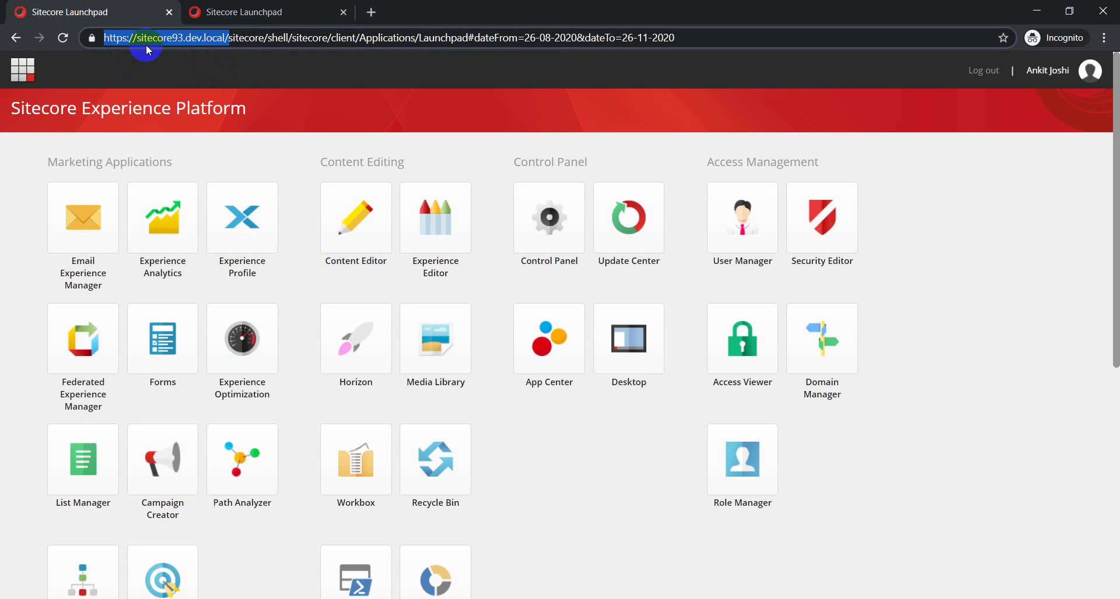
key("Return")
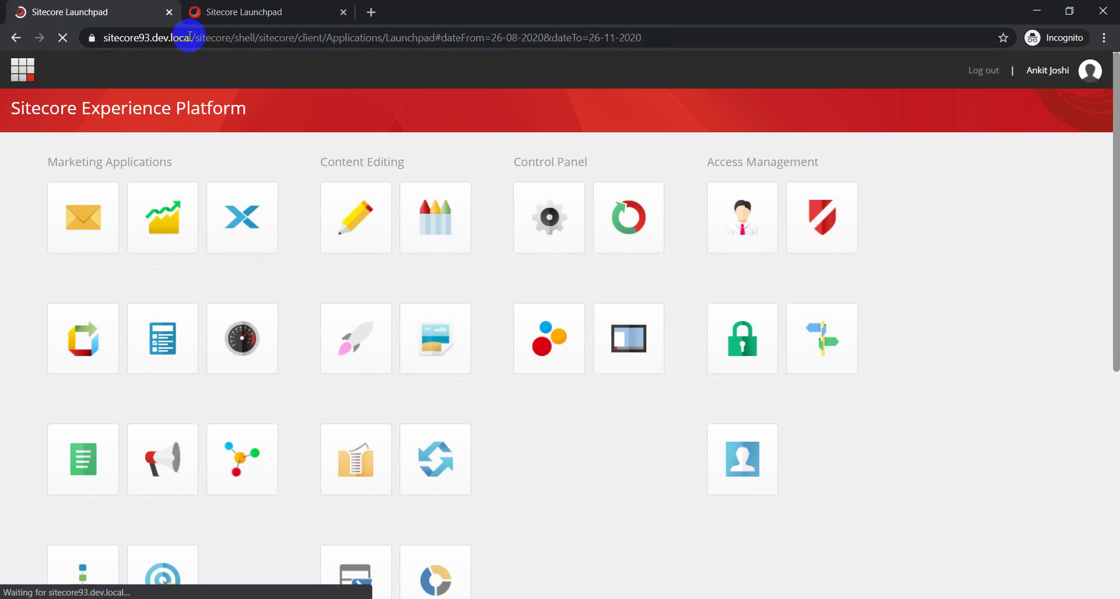
left_click(357, 350)
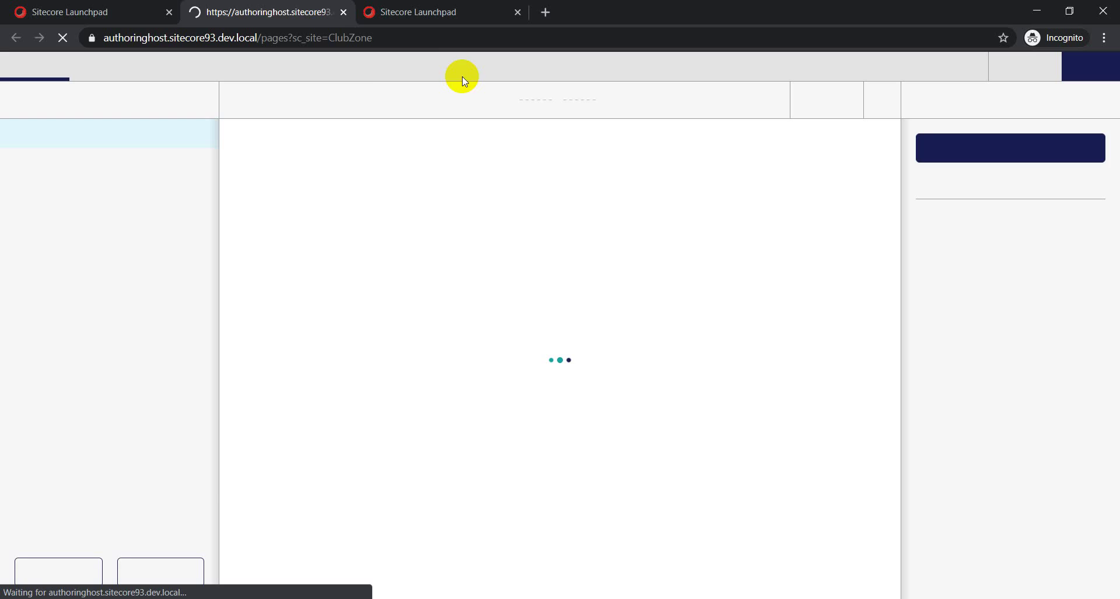
Step: Open Horizon from the sitecore10.dev.local launchpad
left_click(403, 13)
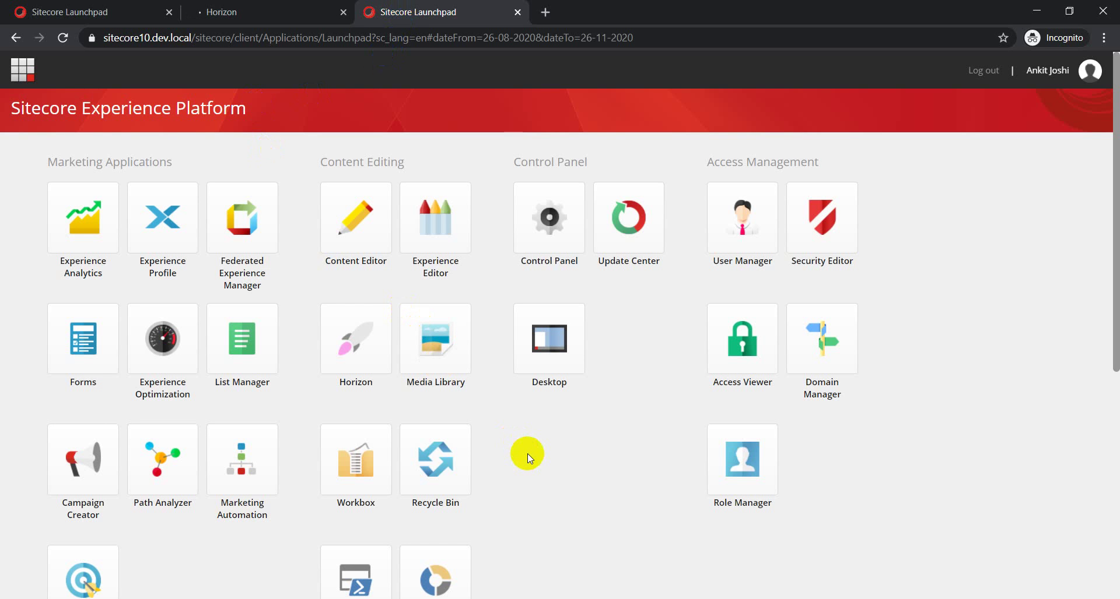
left_click(353, 344)
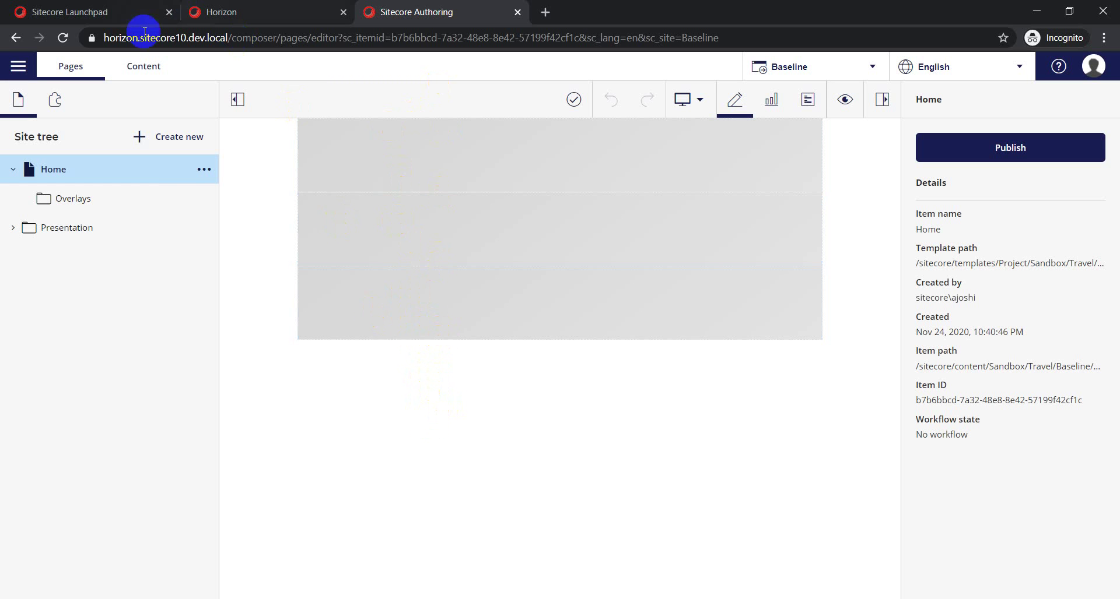
Step: In the sitecore93 Horizon, expand the Presentation folder and view the components offered for adding to the page
left_click(271, 7)
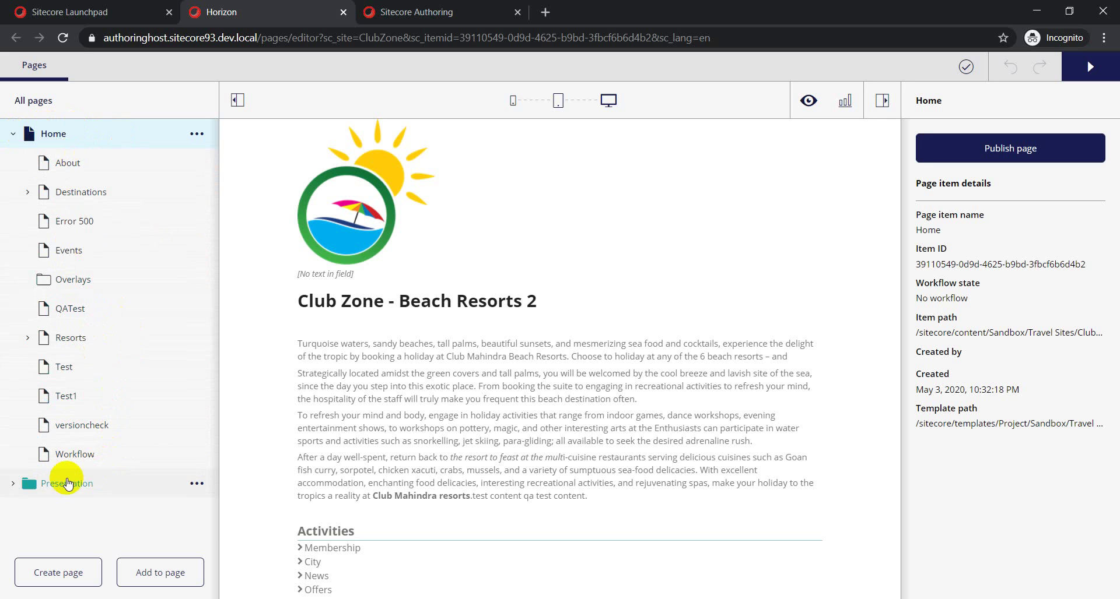
left_click(13, 484)
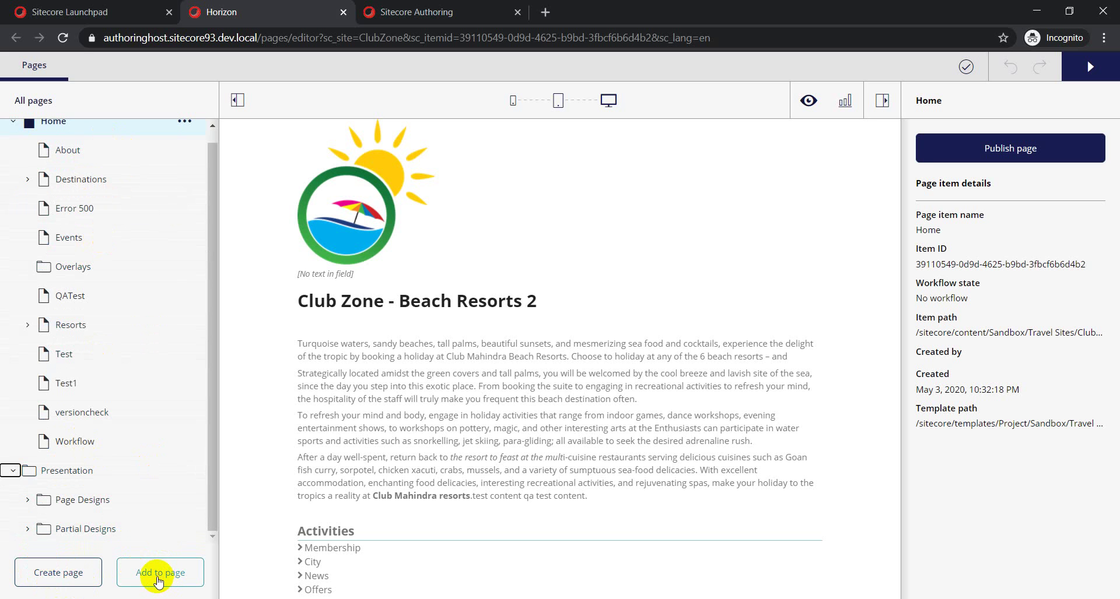
left_click(160, 583)
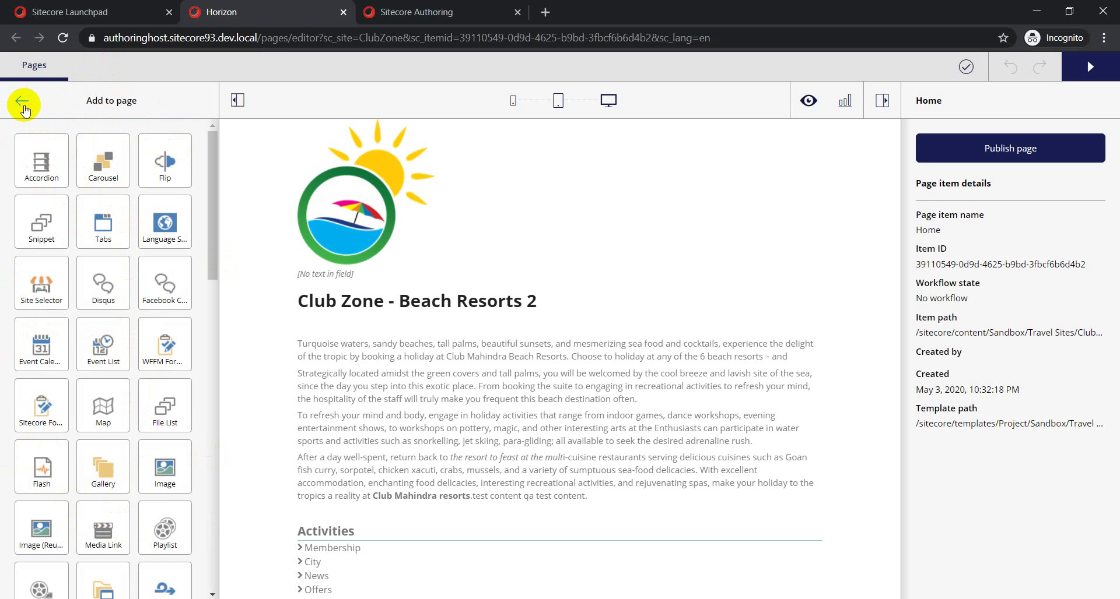
left_click(22, 101)
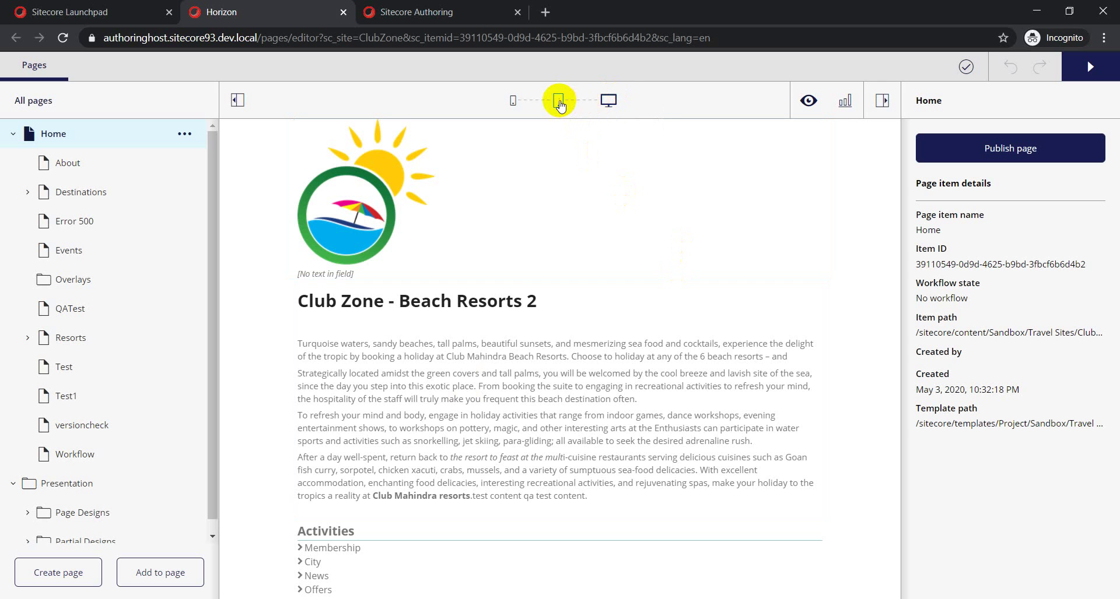
Step: Preview the Club Zone home page in the tablet and phone layouts and return it to the desktop layout
left_click(559, 101)
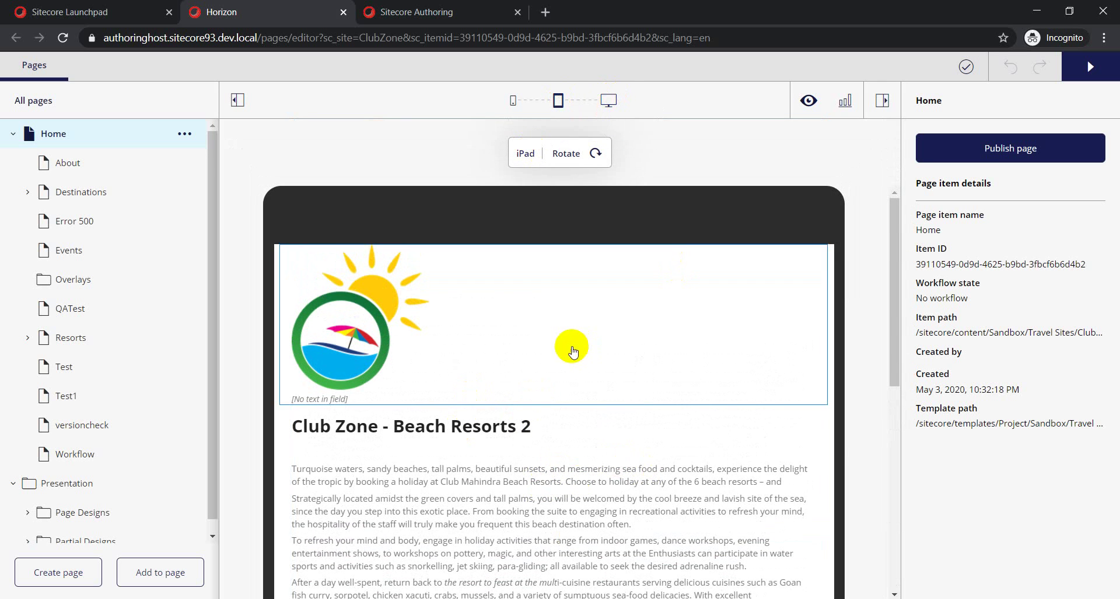
left_click(513, 101)
left_click(607, 99)
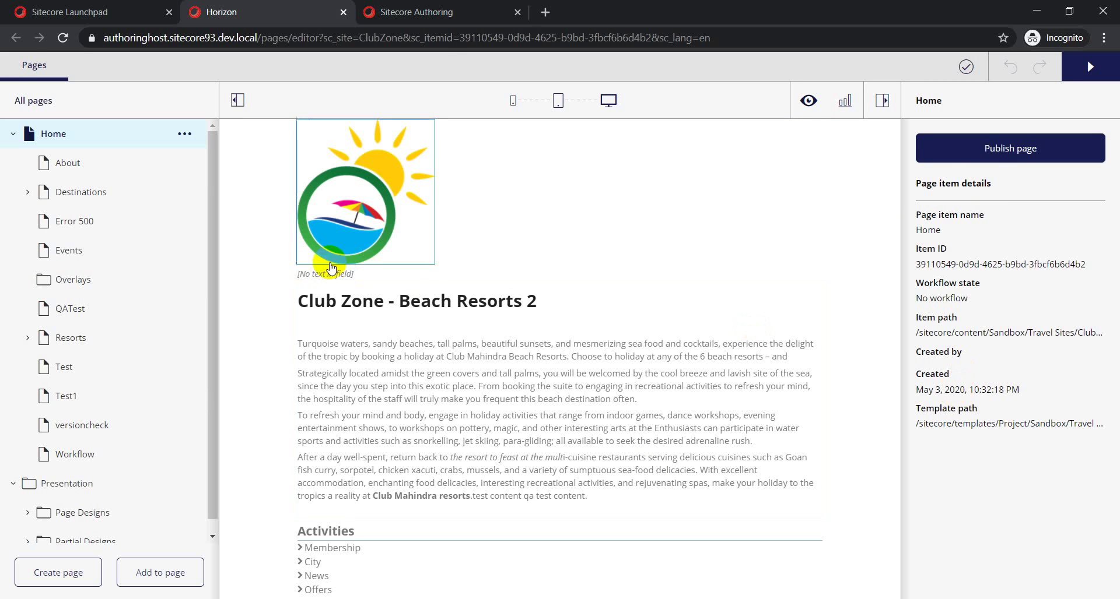
Step: In the sitecore10 Horizon, expand the Presentation folder in the site tree and view the page types available for creation
left_click(420, 14)
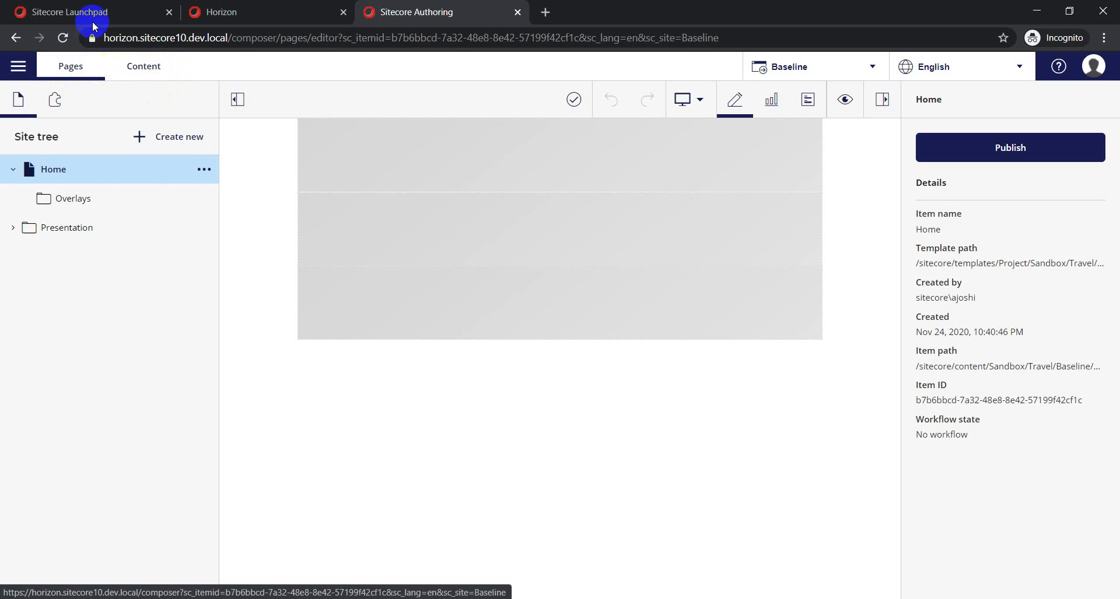
left_click(248, 13)
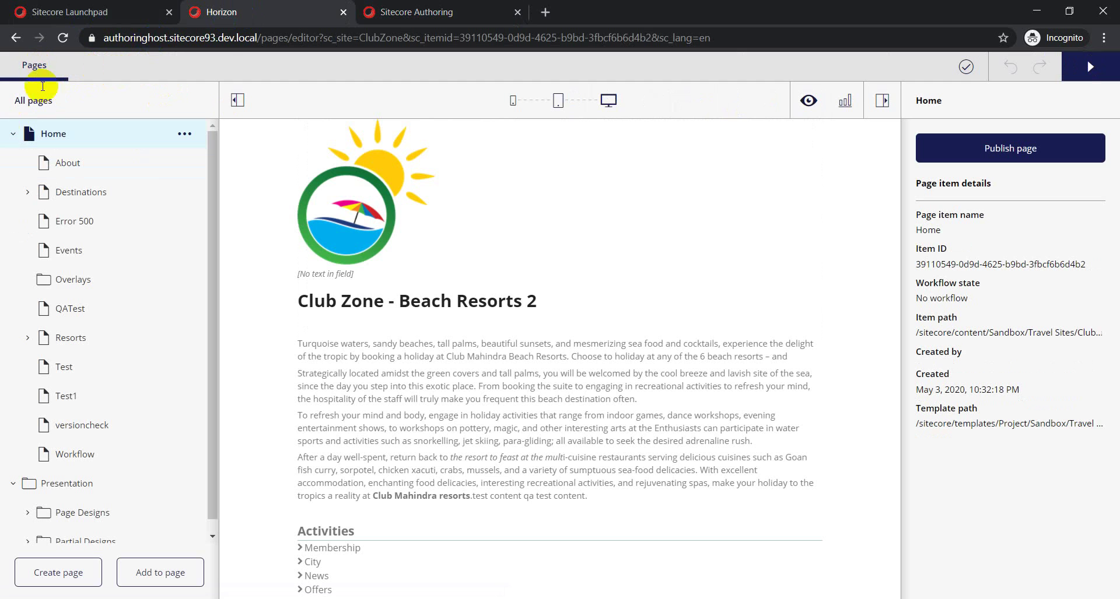
left_click(399, 7)
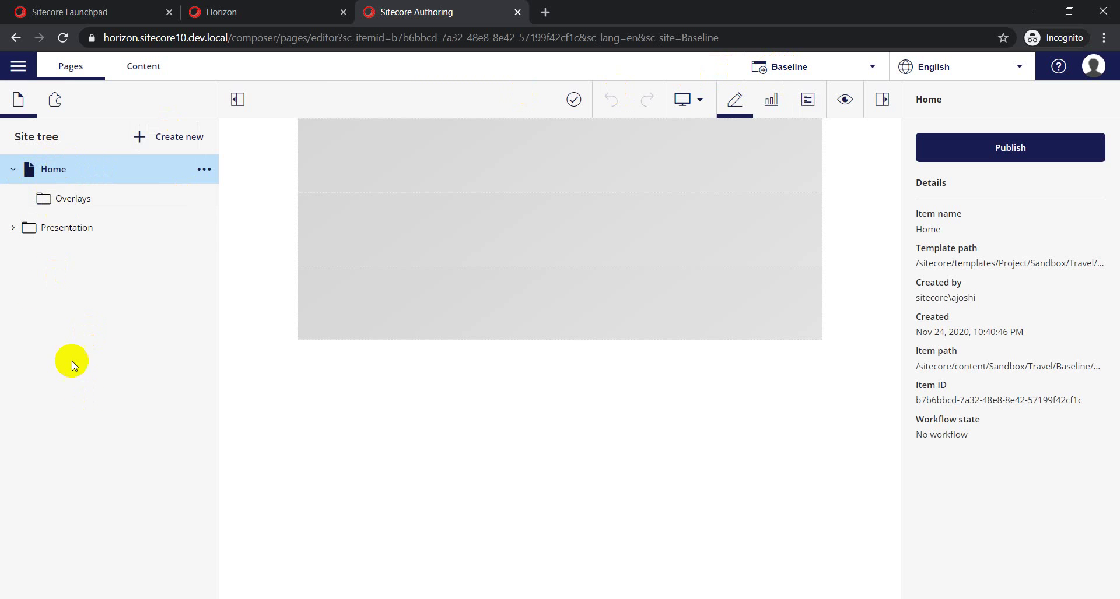
left_click(13, 229)
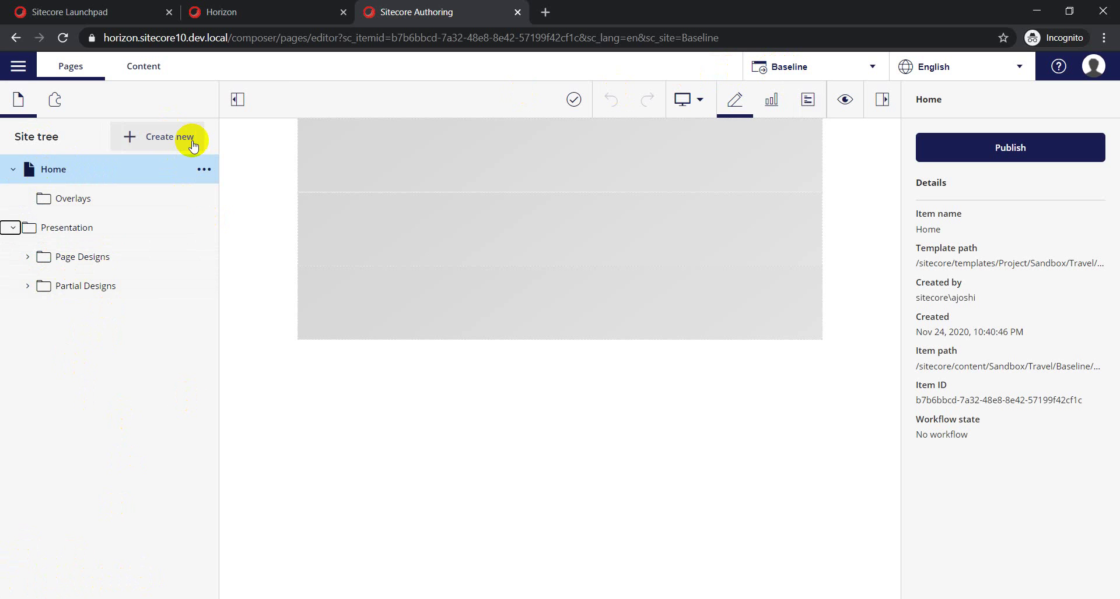
left_click(160, 146)
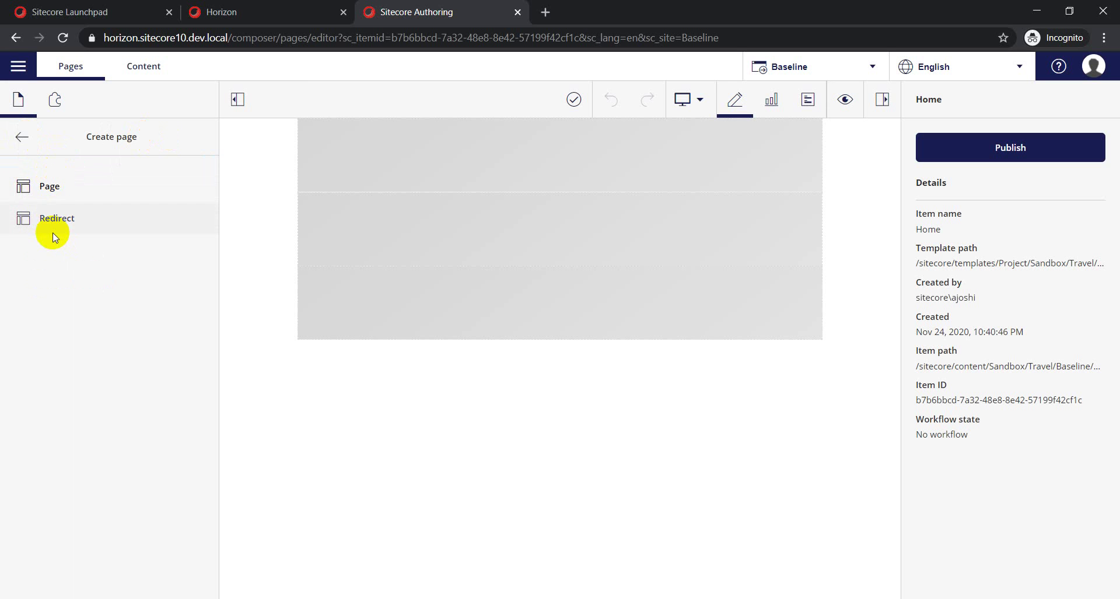
left_click(19, 138)
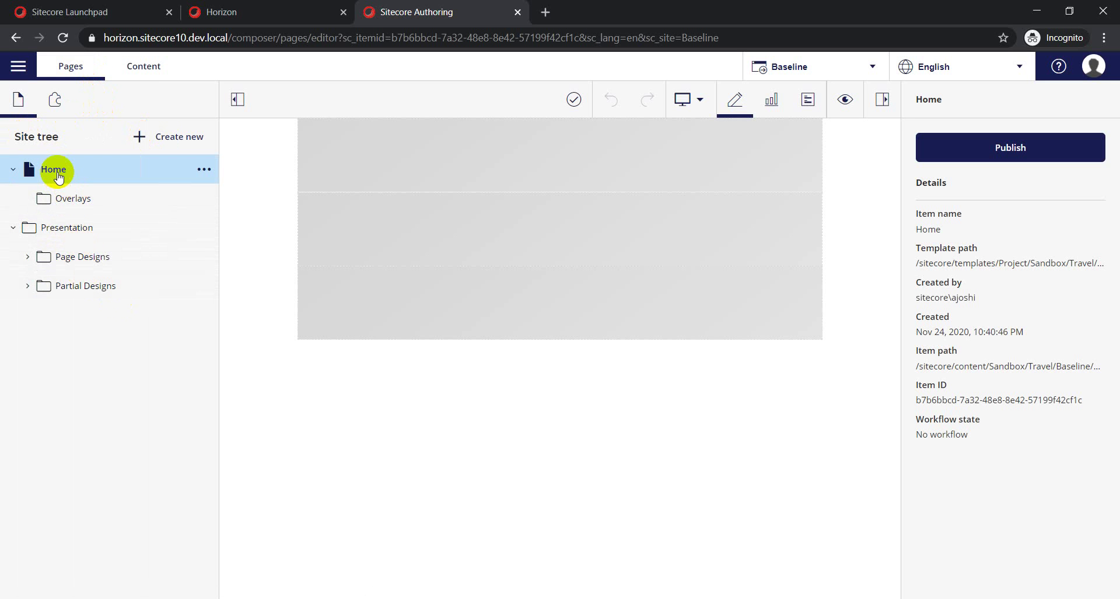
Step: Compare where components are found in the sitecore93 and sitecore10 Horizon editors, returning both to their page trees
left_click(241, 13)
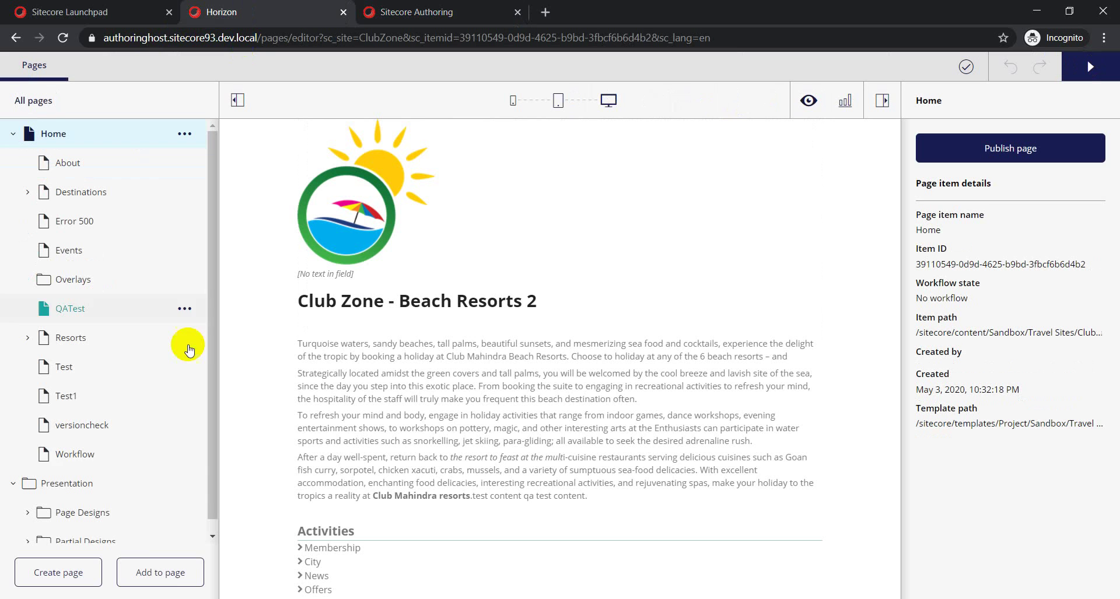
left_click(148, 580)
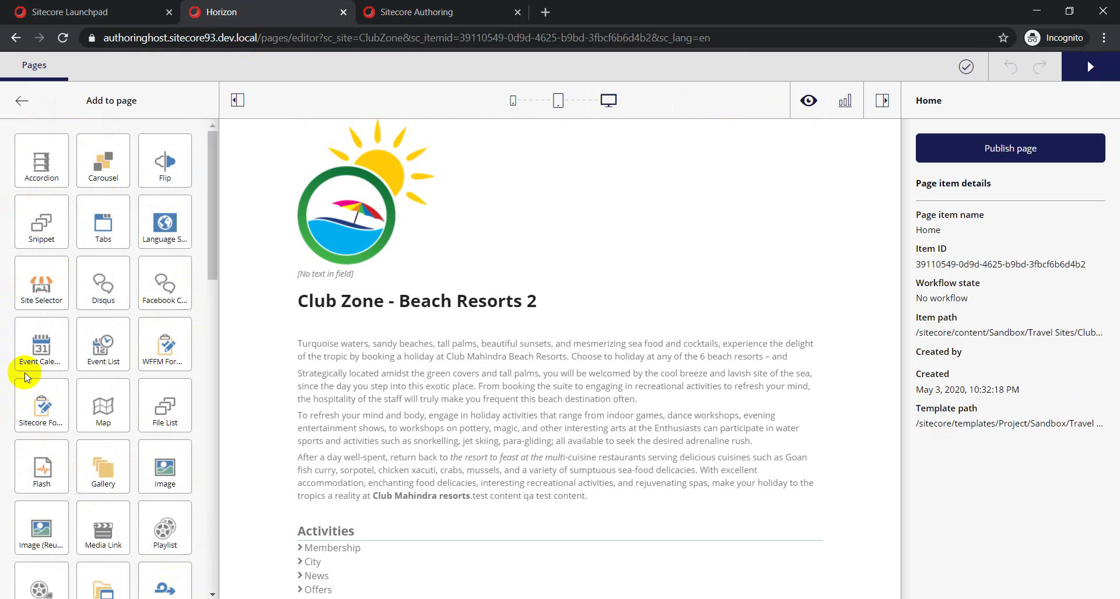
left_click(415, 12)
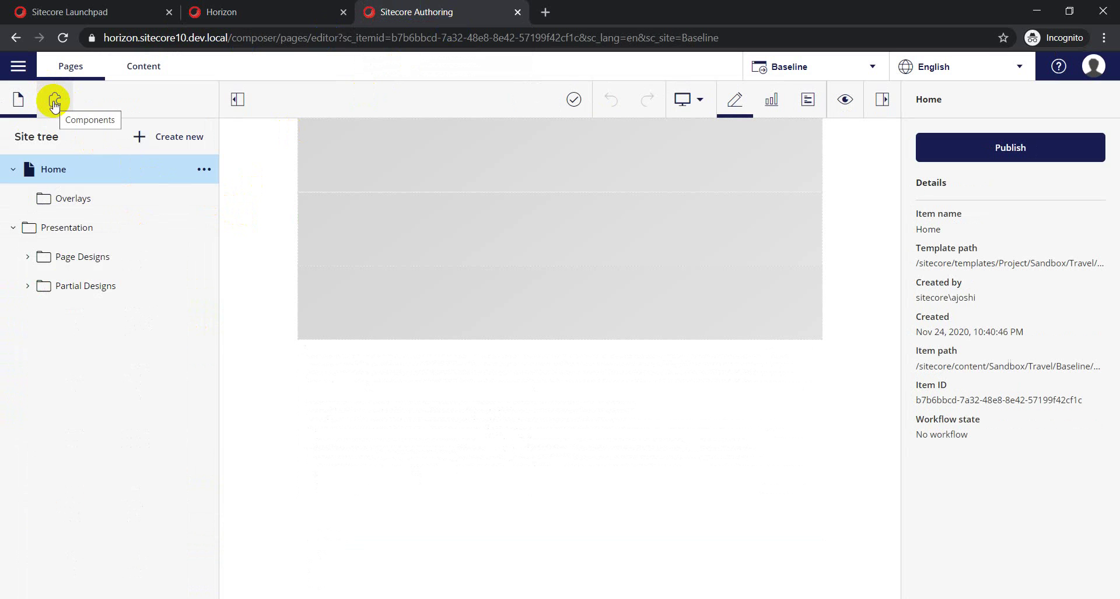
left_click(54, 102)
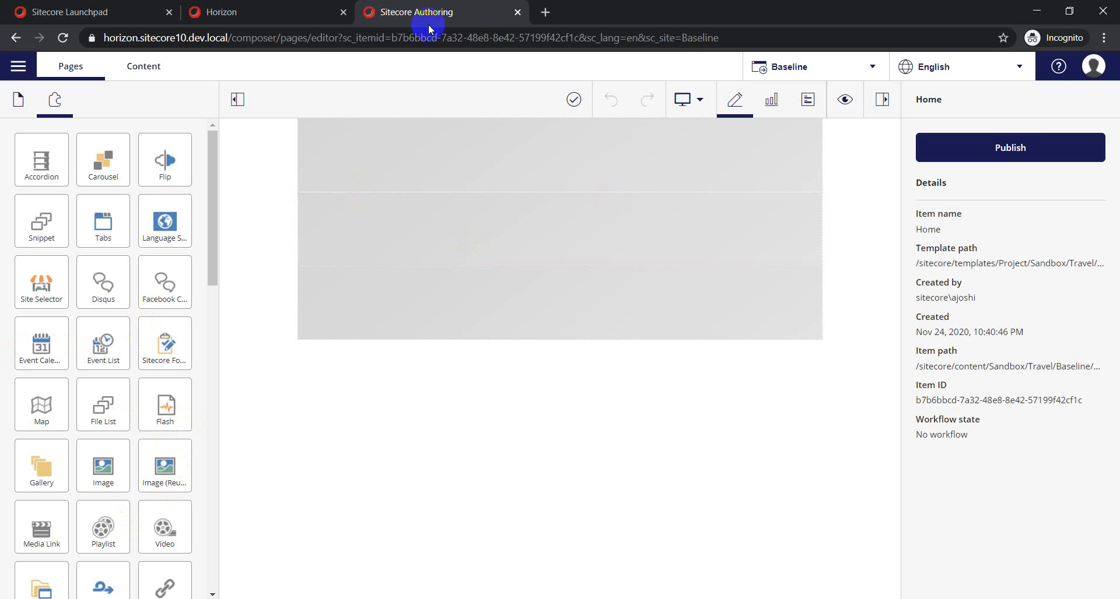
left_click(251, 7)
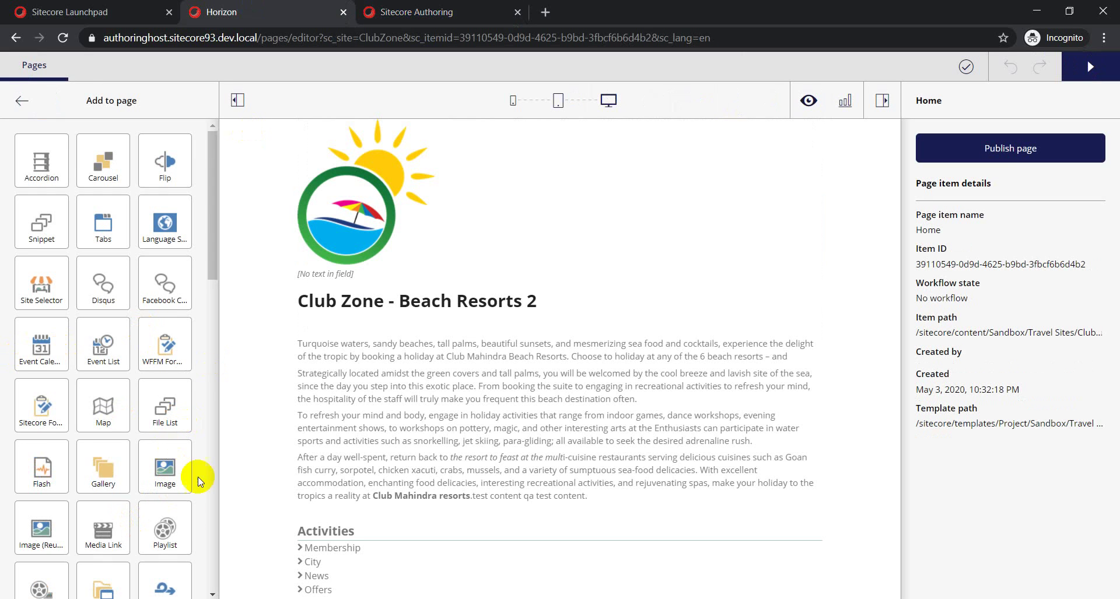
left_click(27, 102)
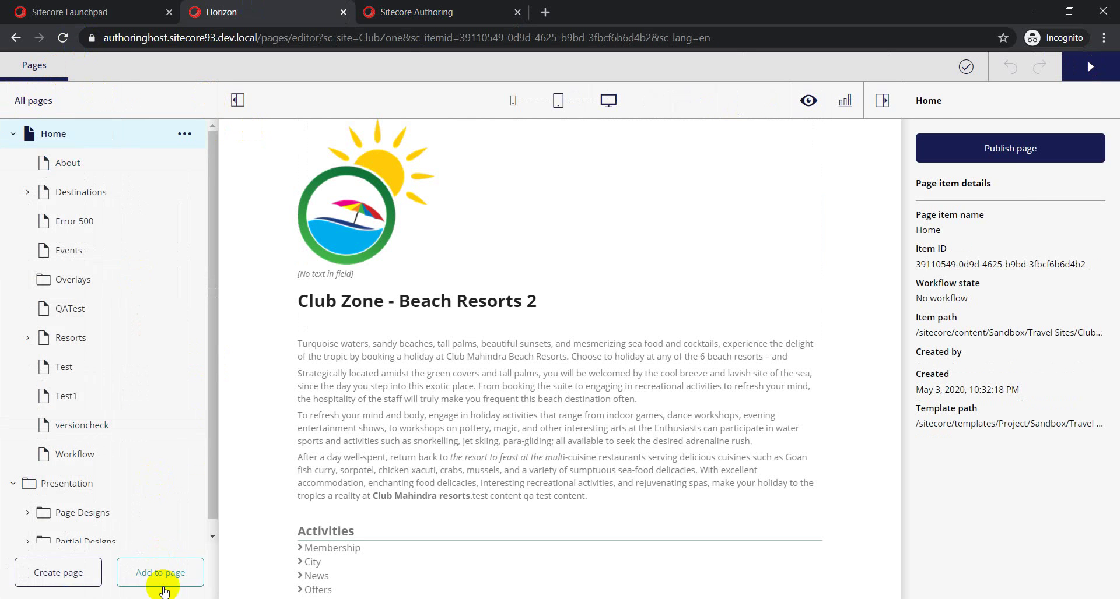
left_click(376, 11)
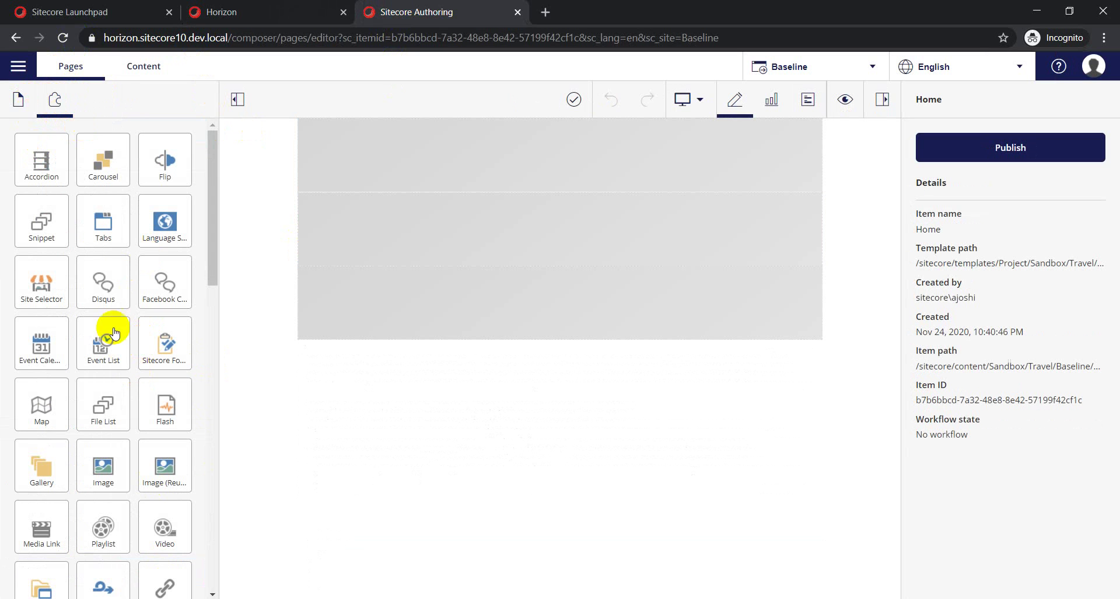
left_click(19, 100)
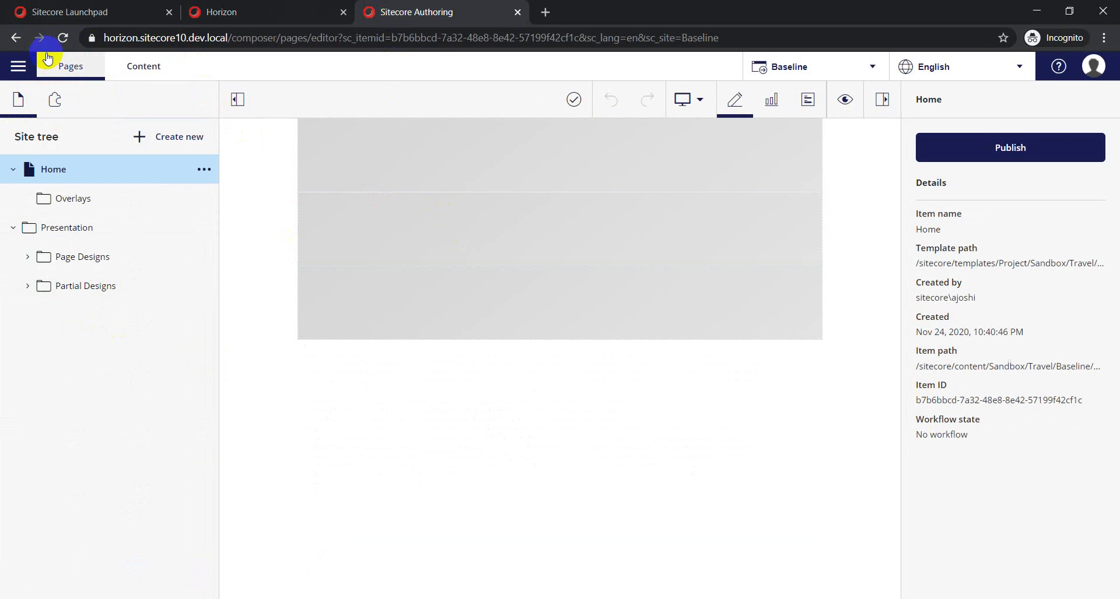
Step: Open the Home item in the sitecore10 Content editor and compare its layout and undo controls with the sitecore93 Horizon
left_click(75, 66)
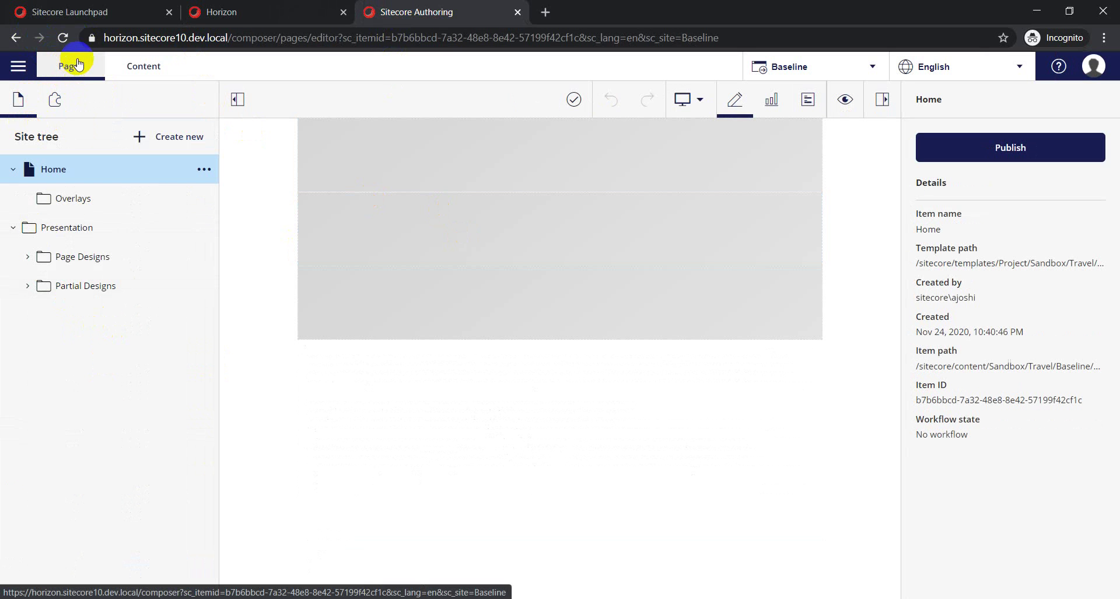
left_click(146, 67)
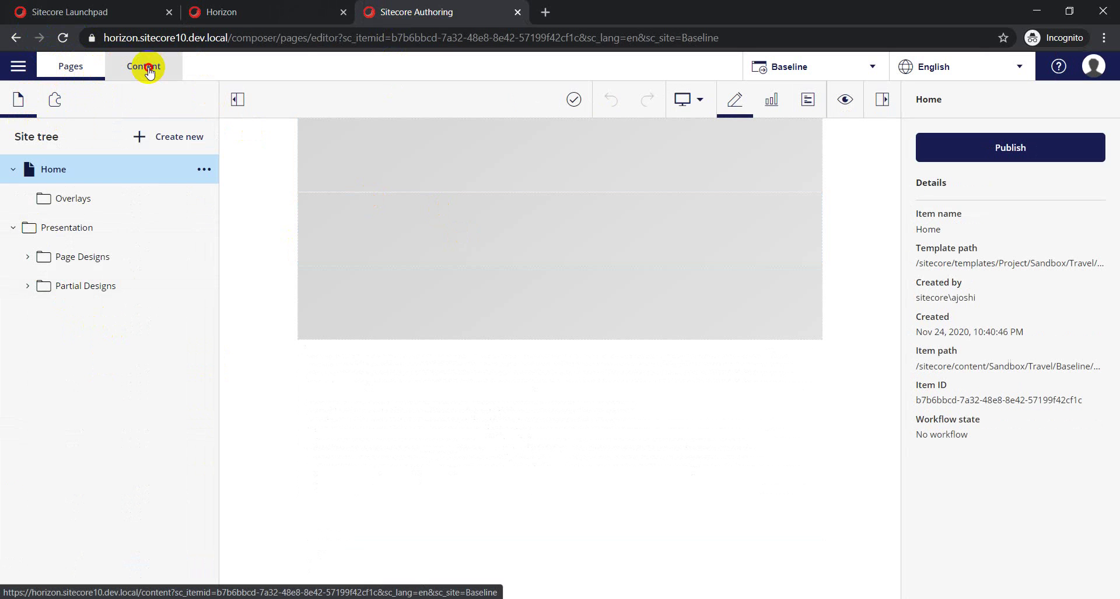
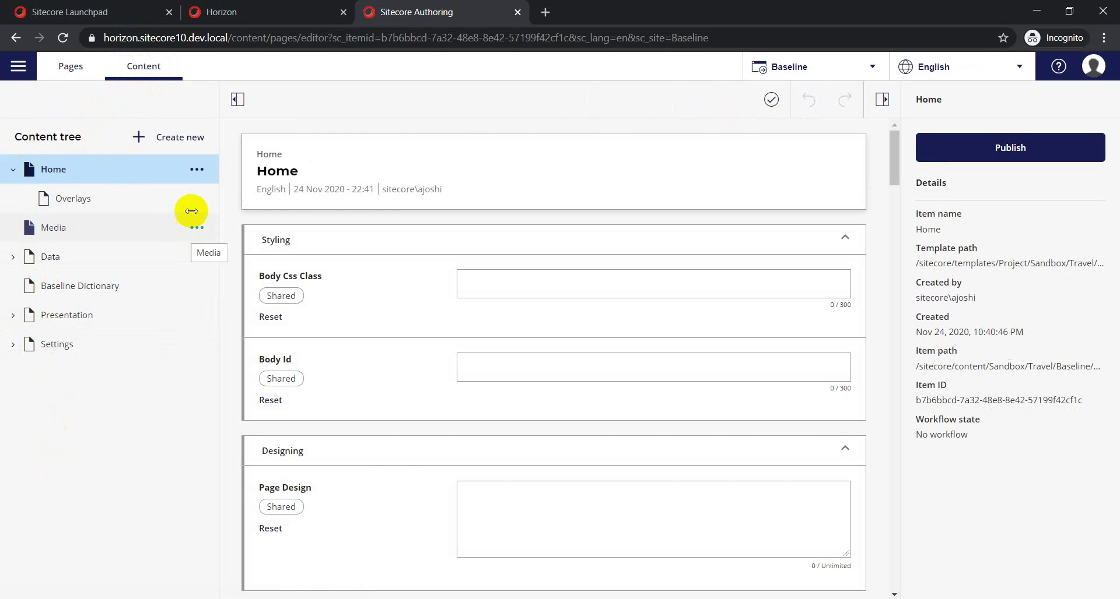
left_click(272, 10)
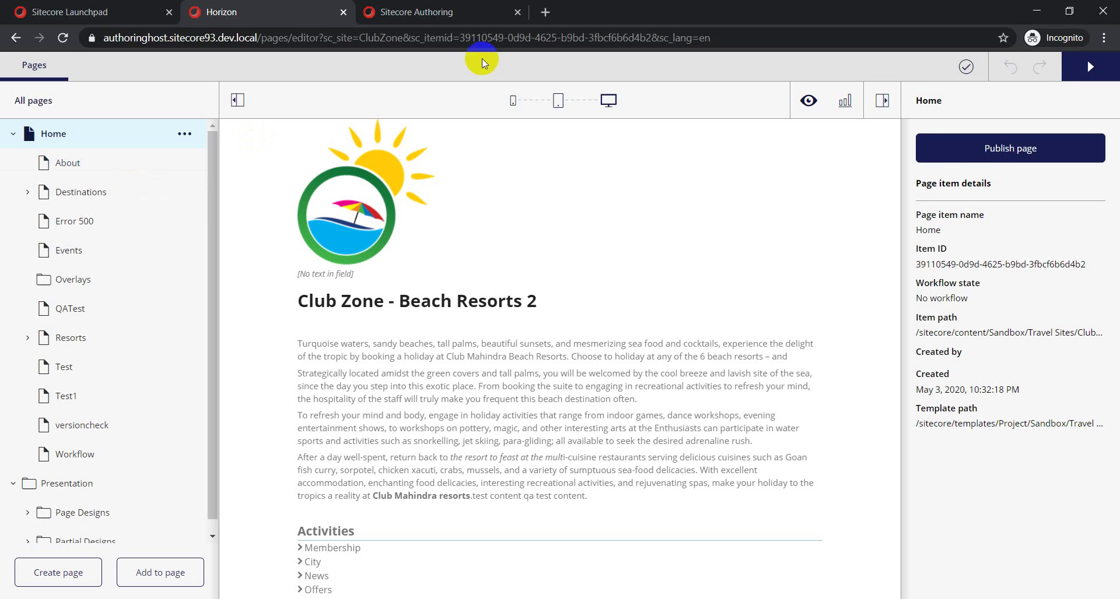
left_click(408, 11)
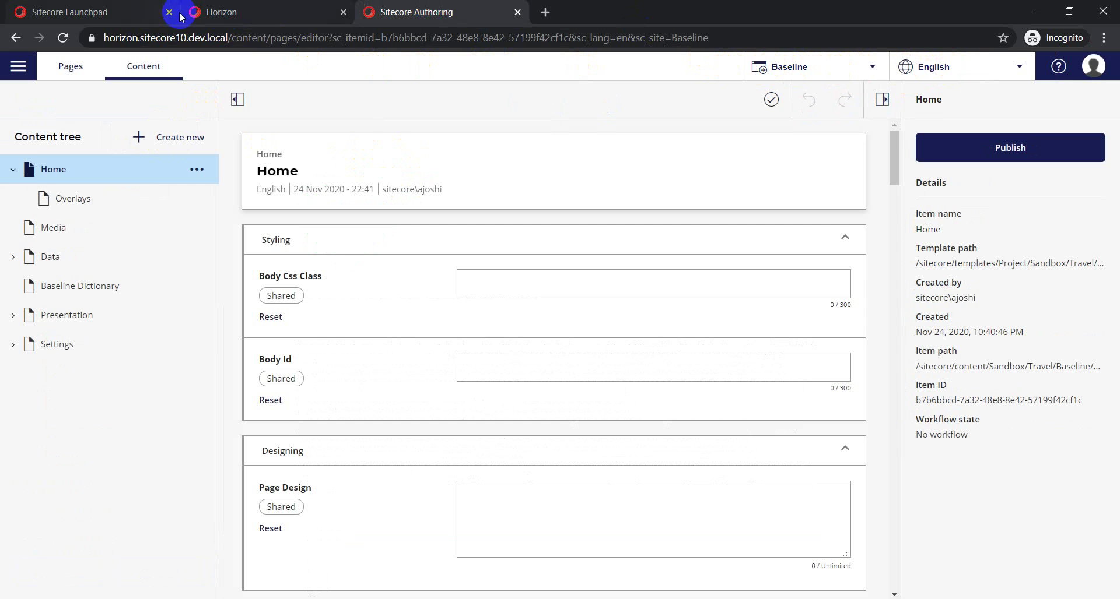
left_click(226, 10)
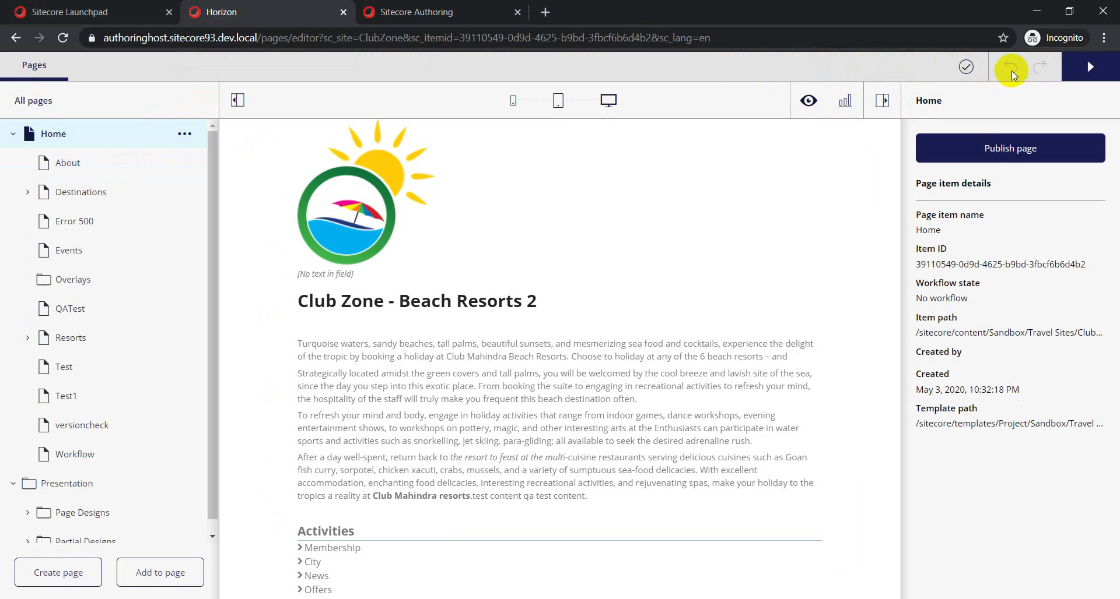
left_click(392, 17)
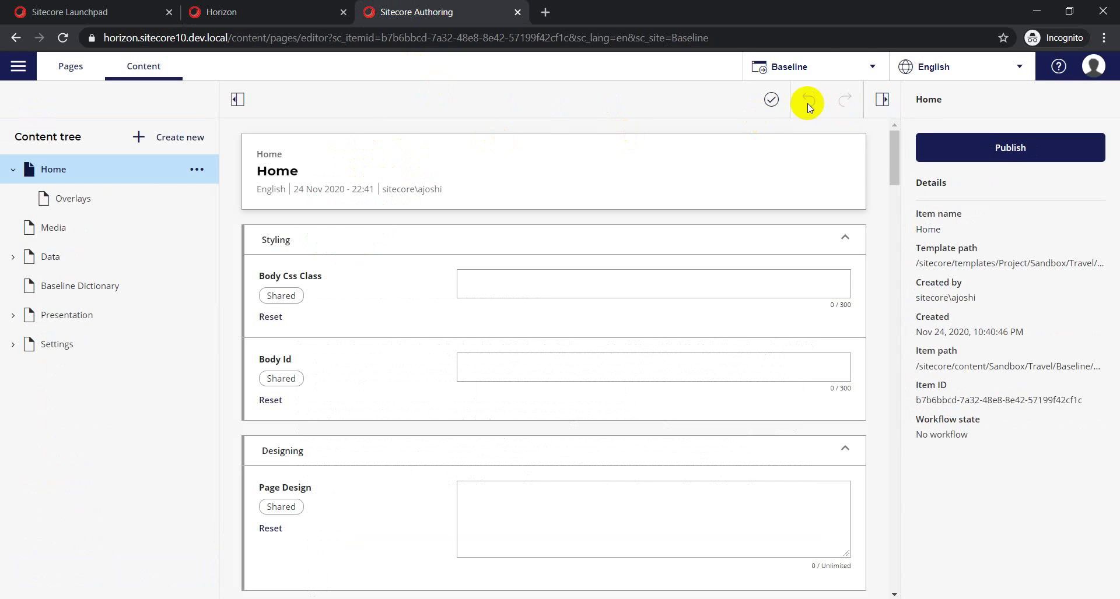
Step: View the available sites and the available languages in the sitecore10 Content editor
left_click(799, 68)
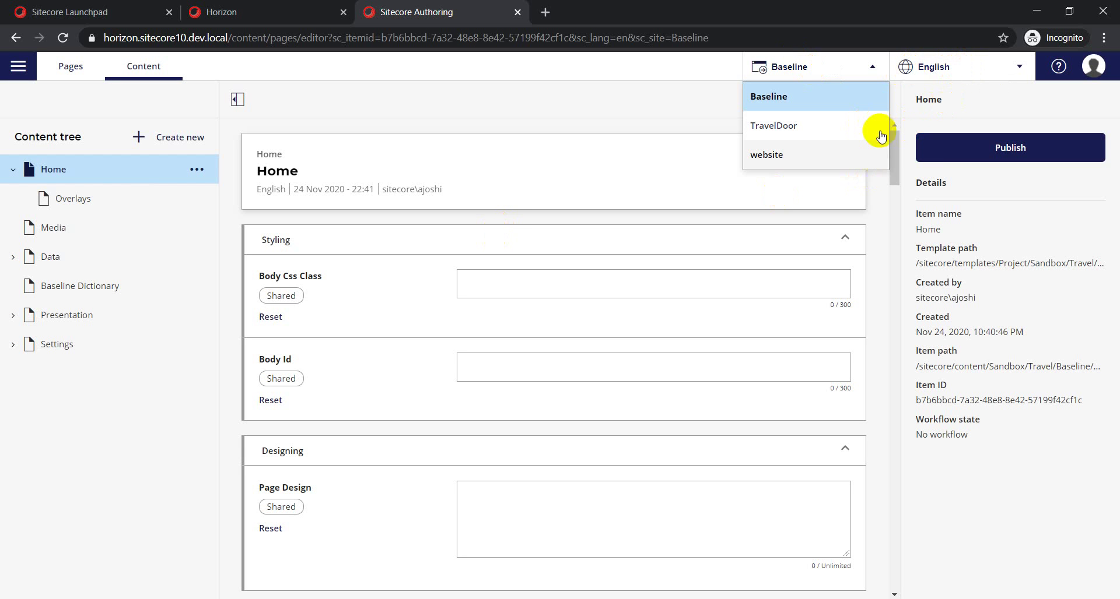
left_click(938, 70)
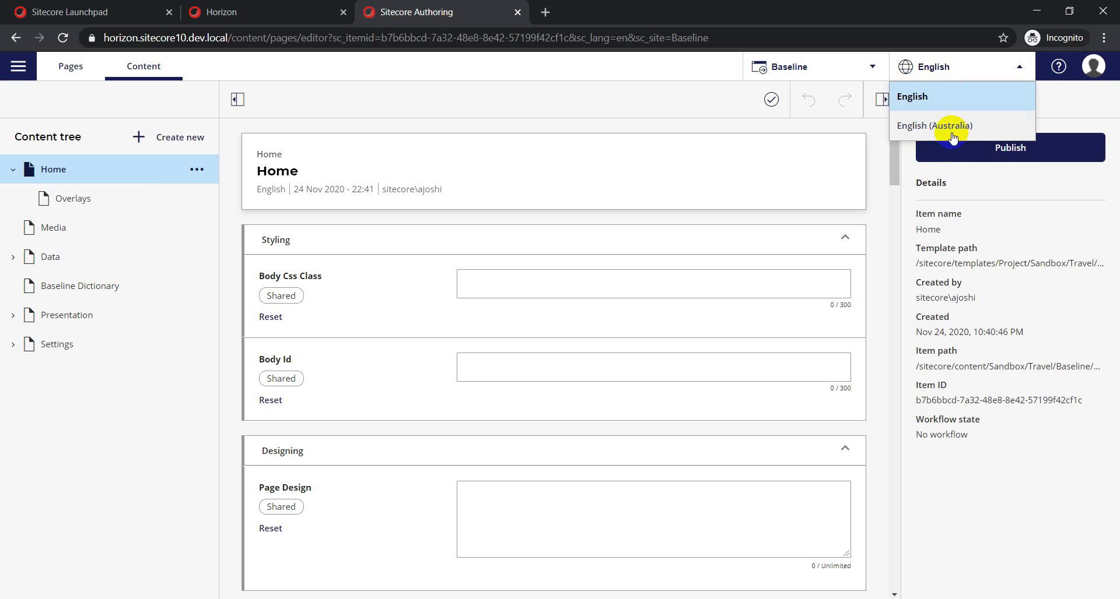
Step: Return to the sitecore10 Pages editor and switch the site from Baseline to TravelDoor
left_click(640, 110)
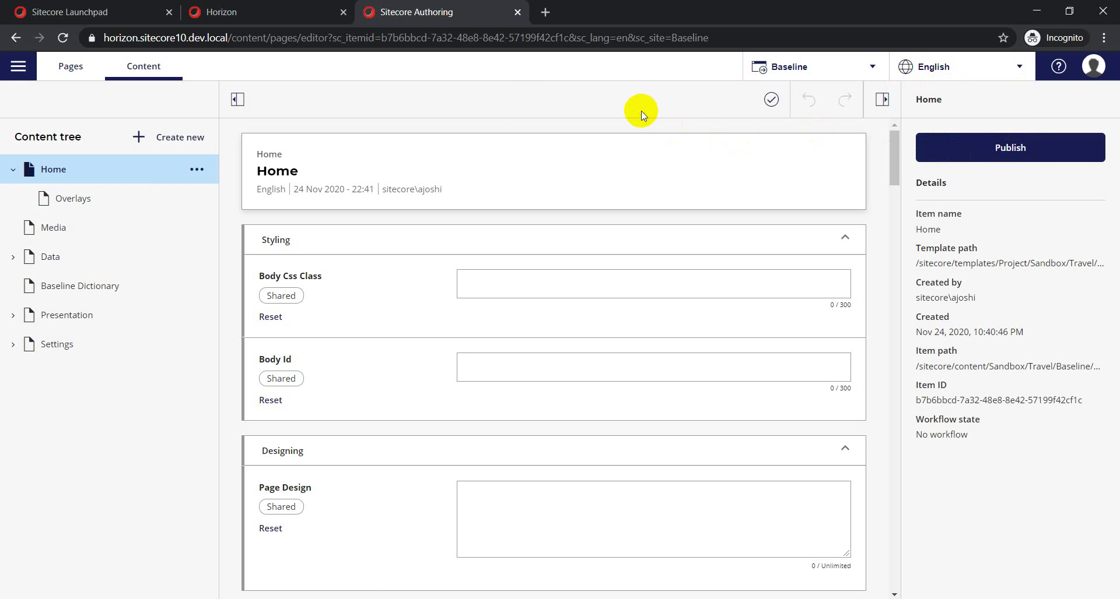
left_click(72, 69)
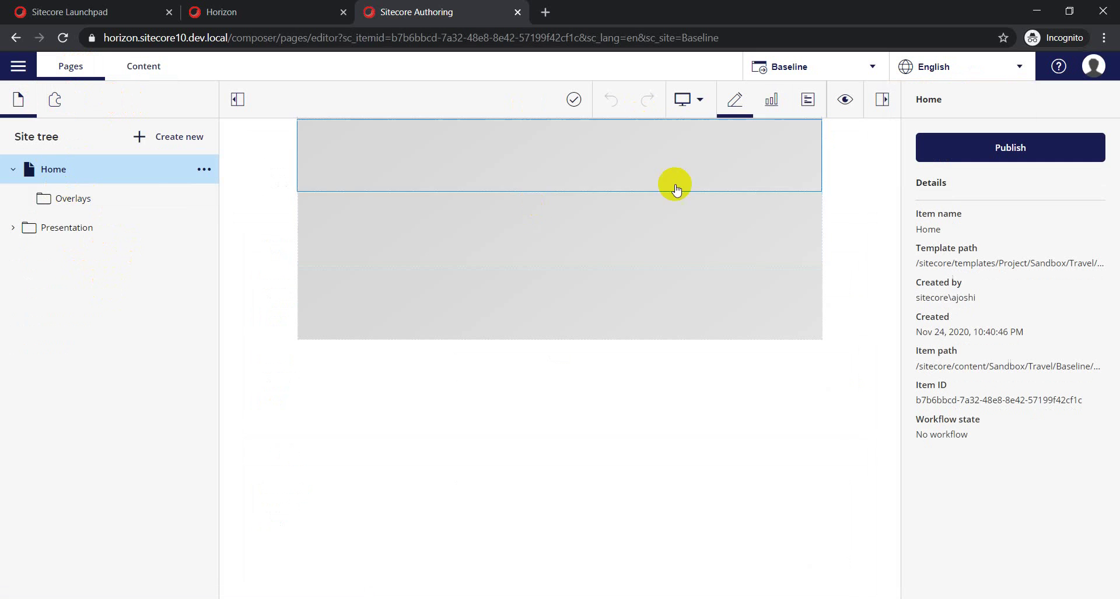
left_click(790, 71)
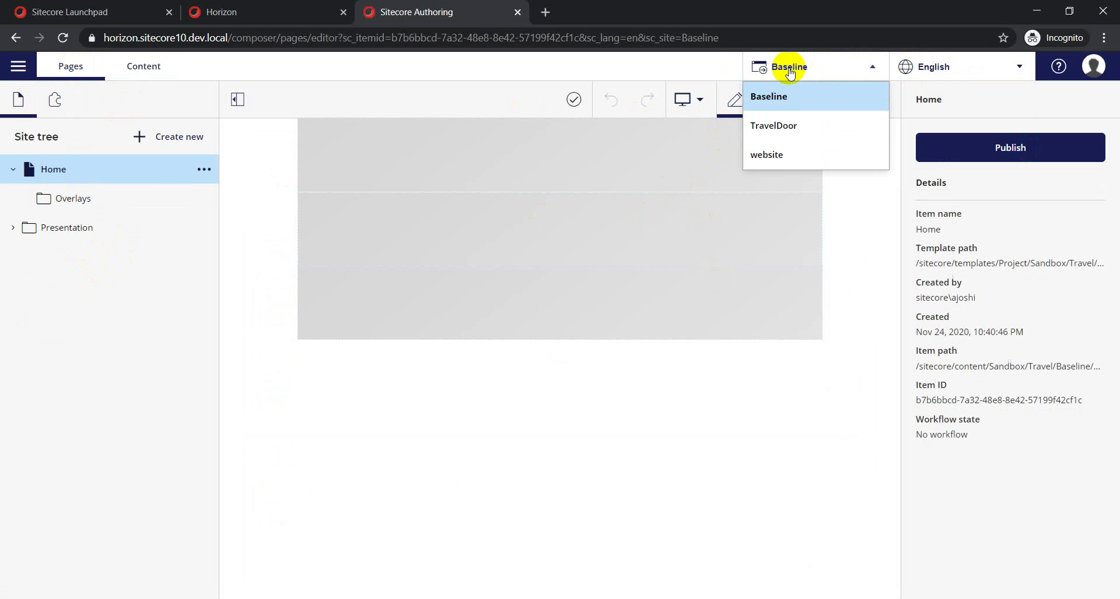
left_click(770, 127)
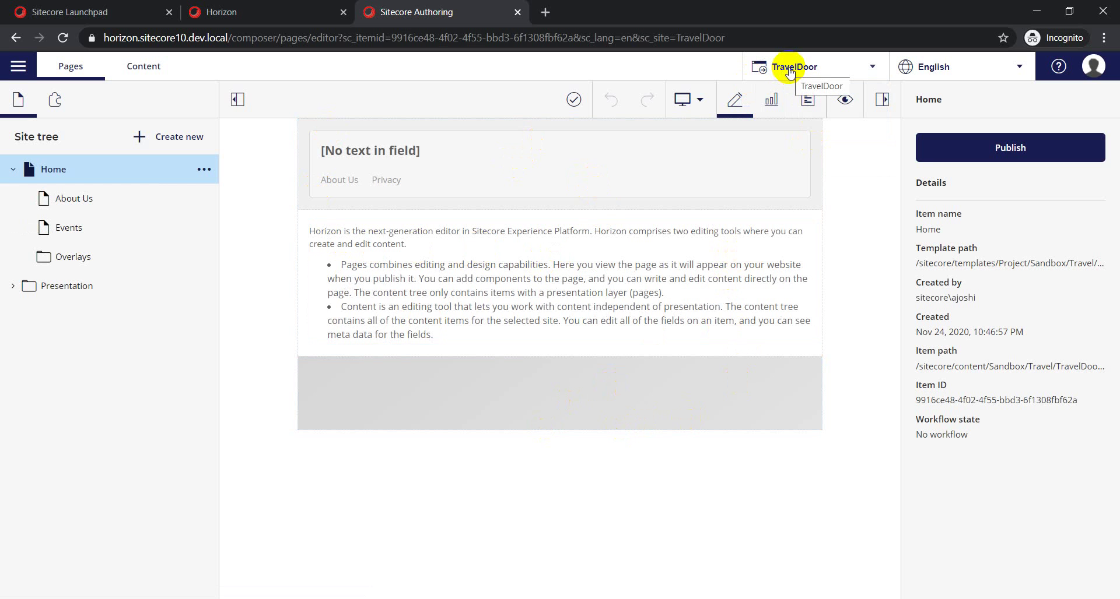
Step: Switch the TravelDoor home page to English (Australia) and examine its content down the page
left_click(938, 71)
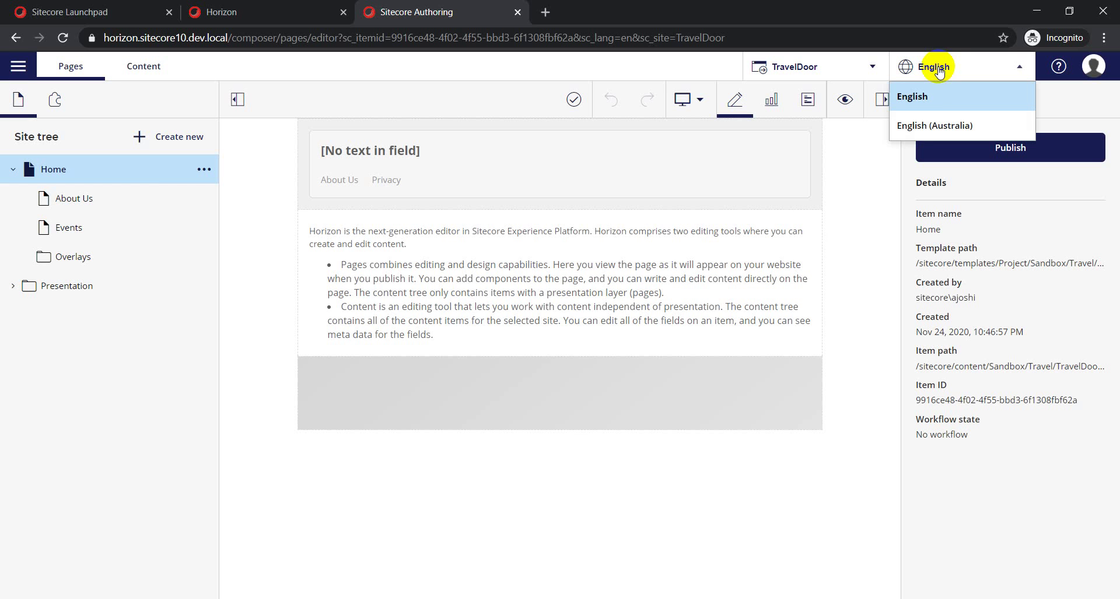
left_click(913, 128)
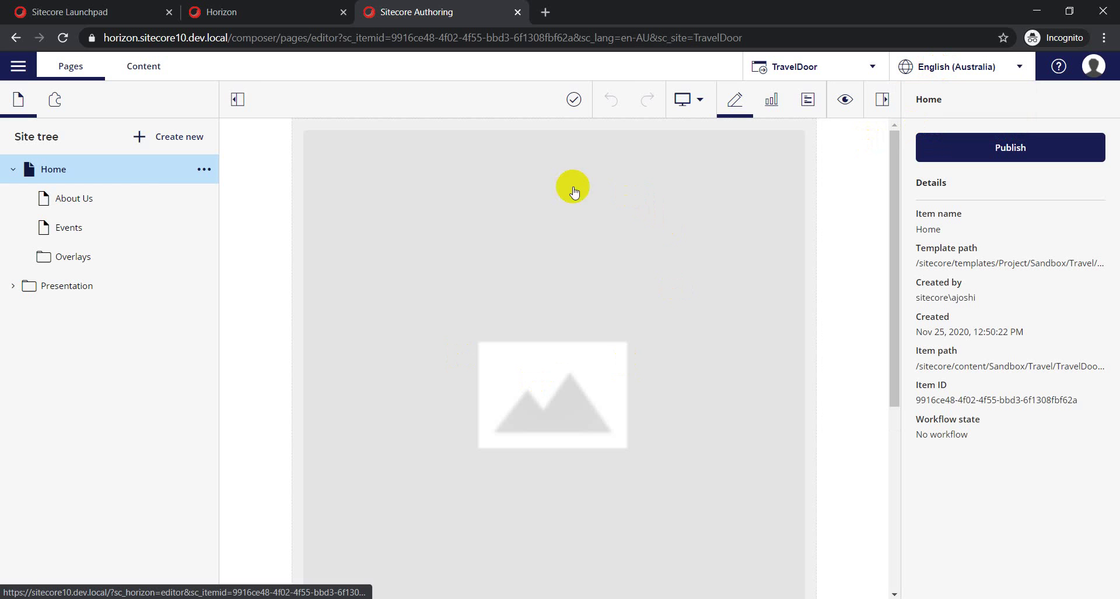
scroll(625, 387, "down", 5)
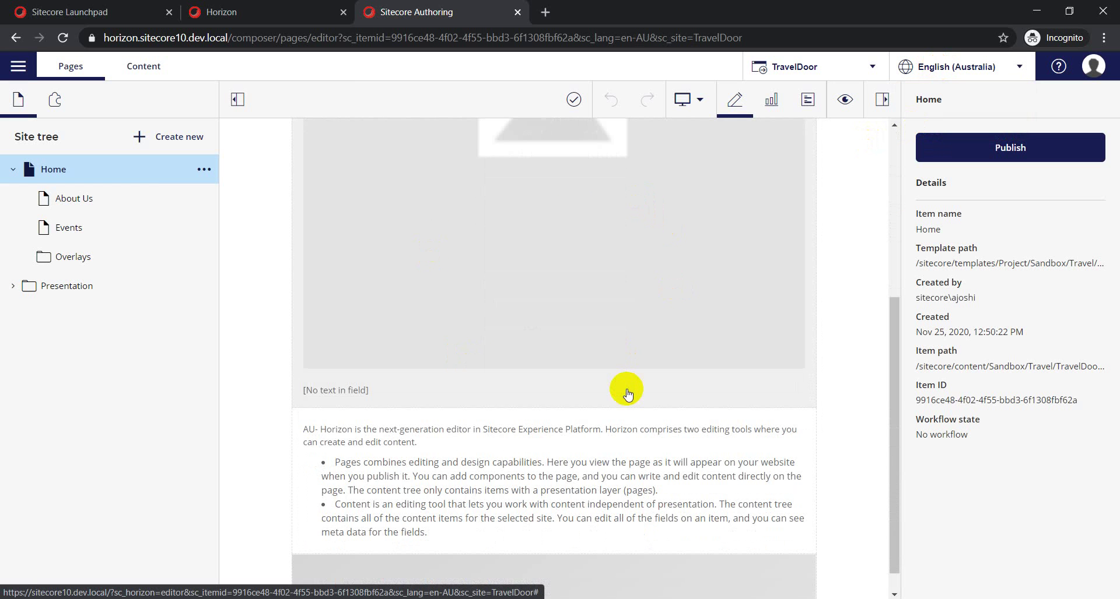
scroll(525, 444, "down", 1)
scroll(545, 488, "up", 6)
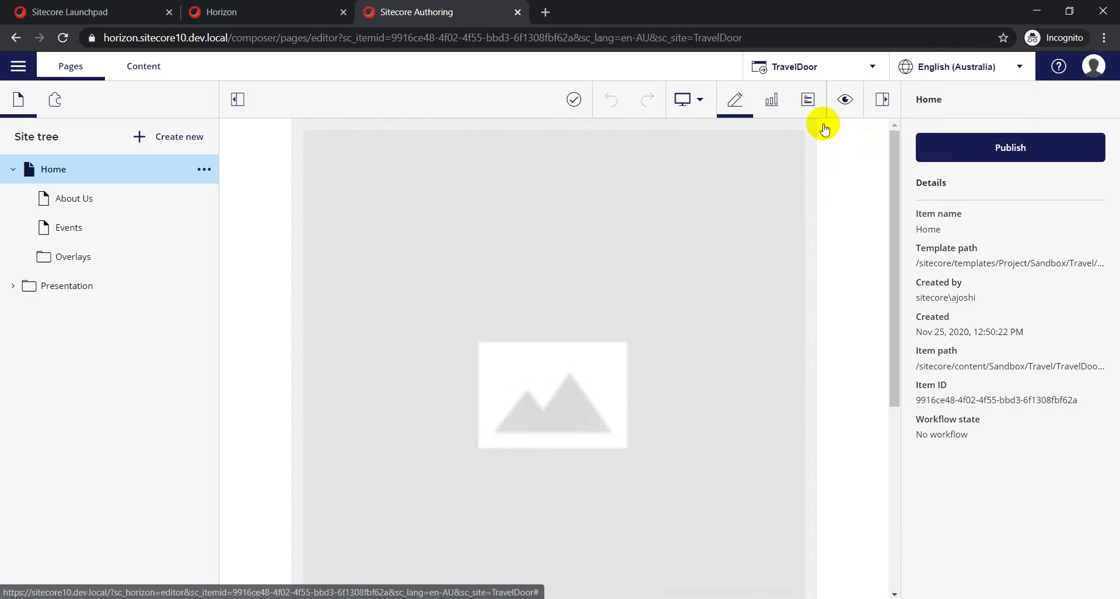
Step: Set the TravelDoor home page back to English and briefly check the sitecore93 Horizon for comparison
left_click(934, 69)
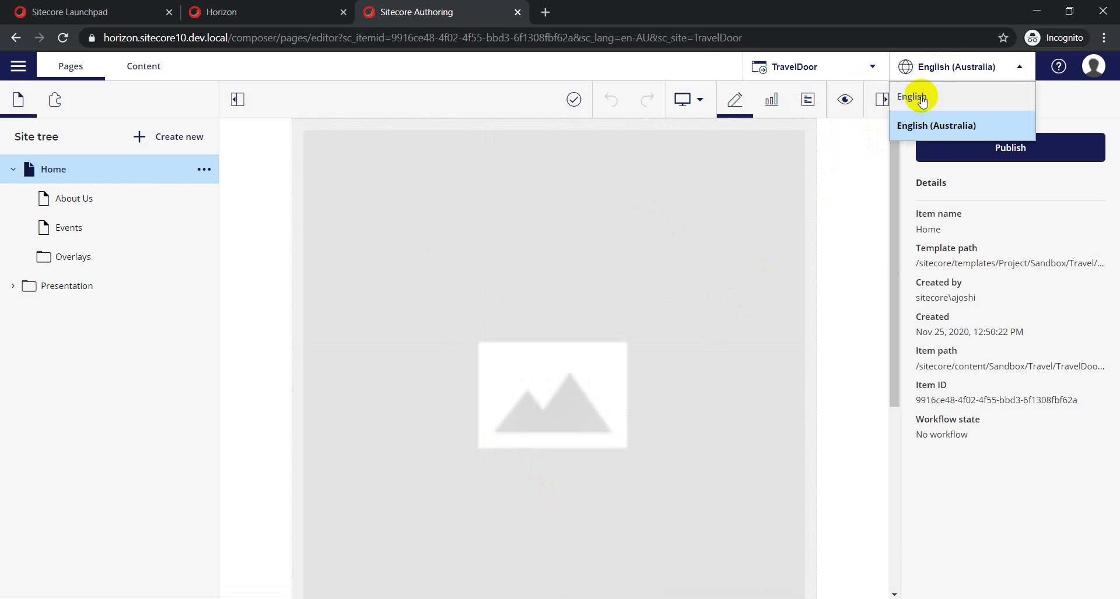
left_click(916, 96)
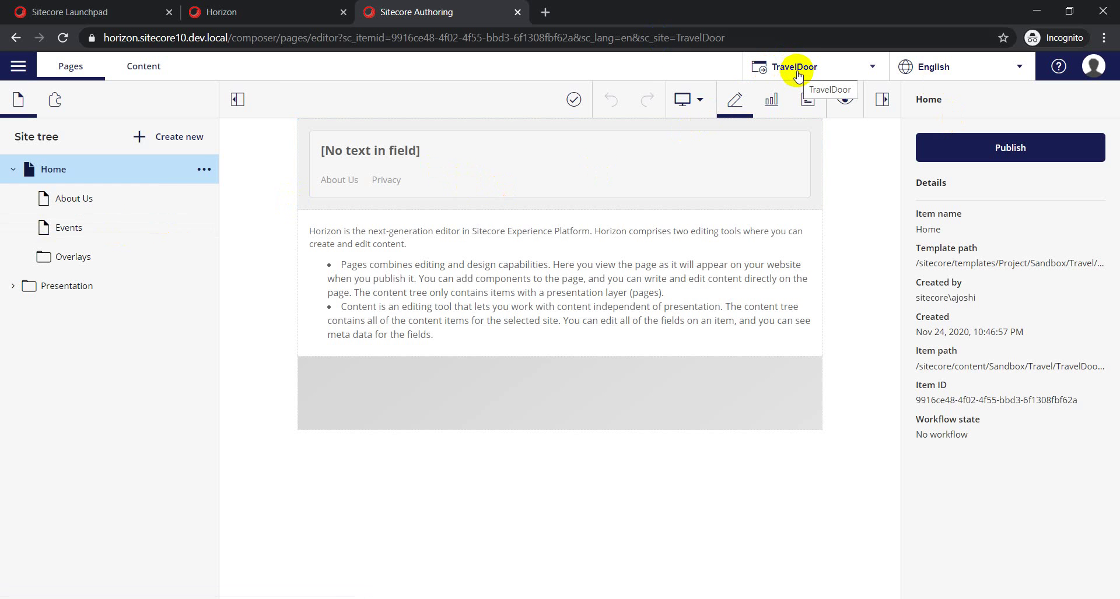
left_click(223, 8)
left_click(397, 12)
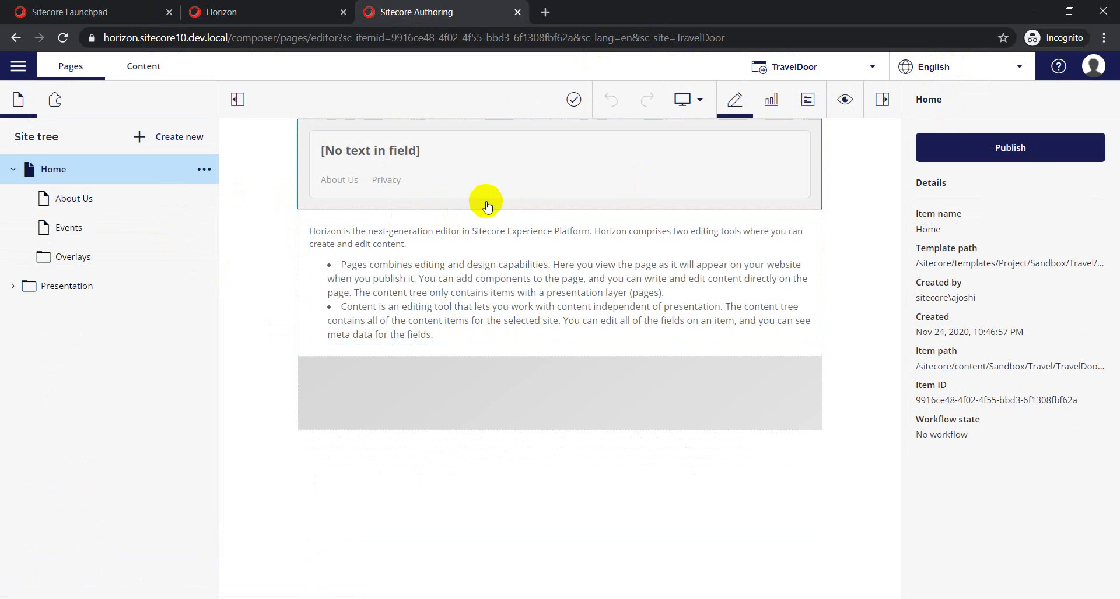
Step: Inspect the header Link List and body Text component on the home page, including the image picker and device preview options
left_click(519, 166)
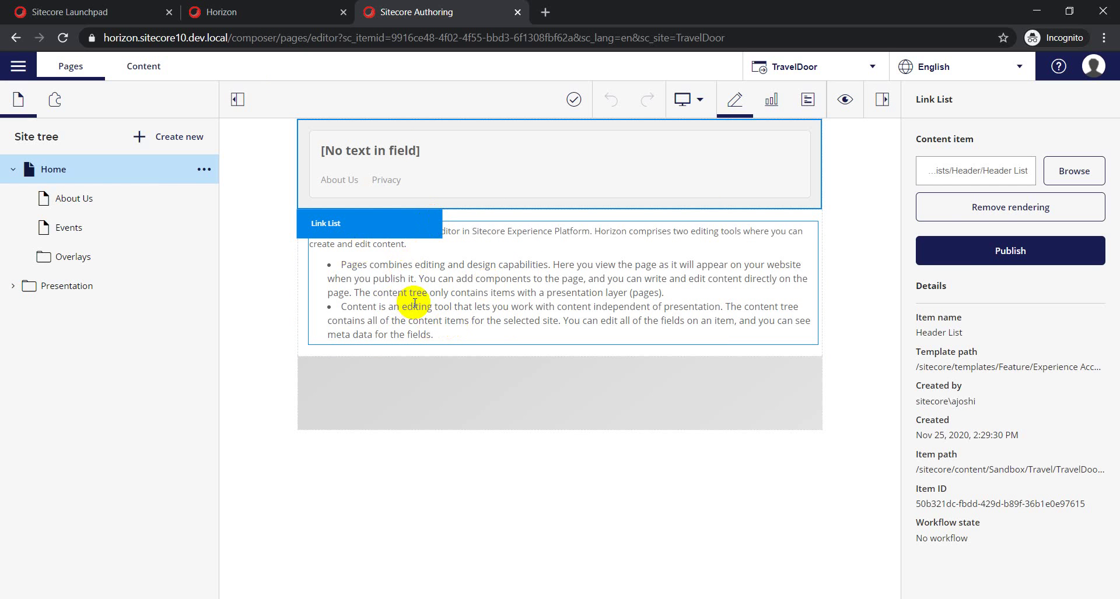
left_click(473, 292)
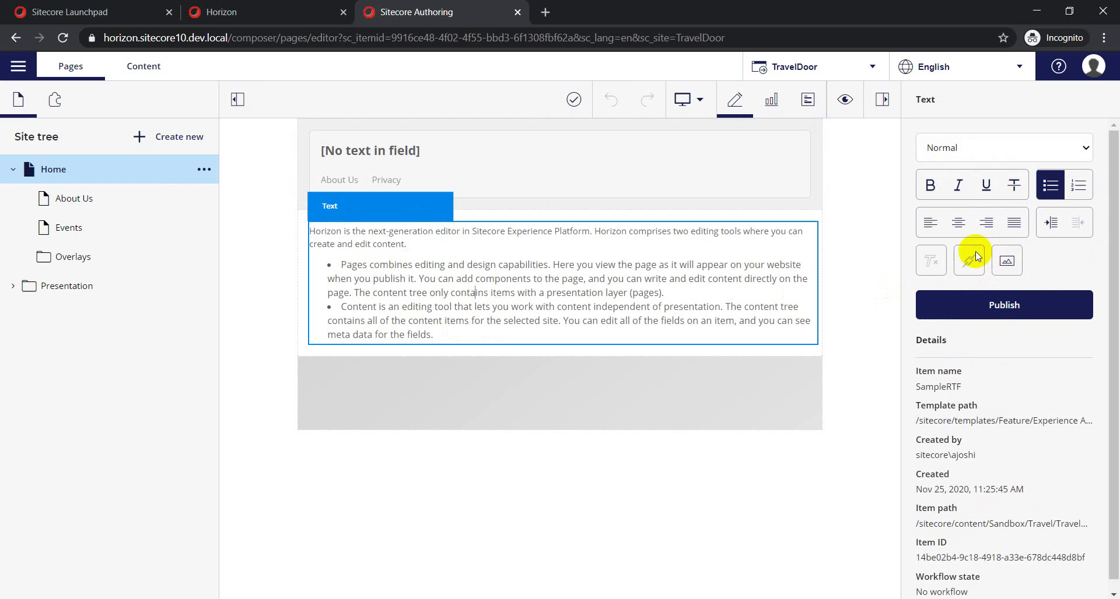
left_click(1007, 263)
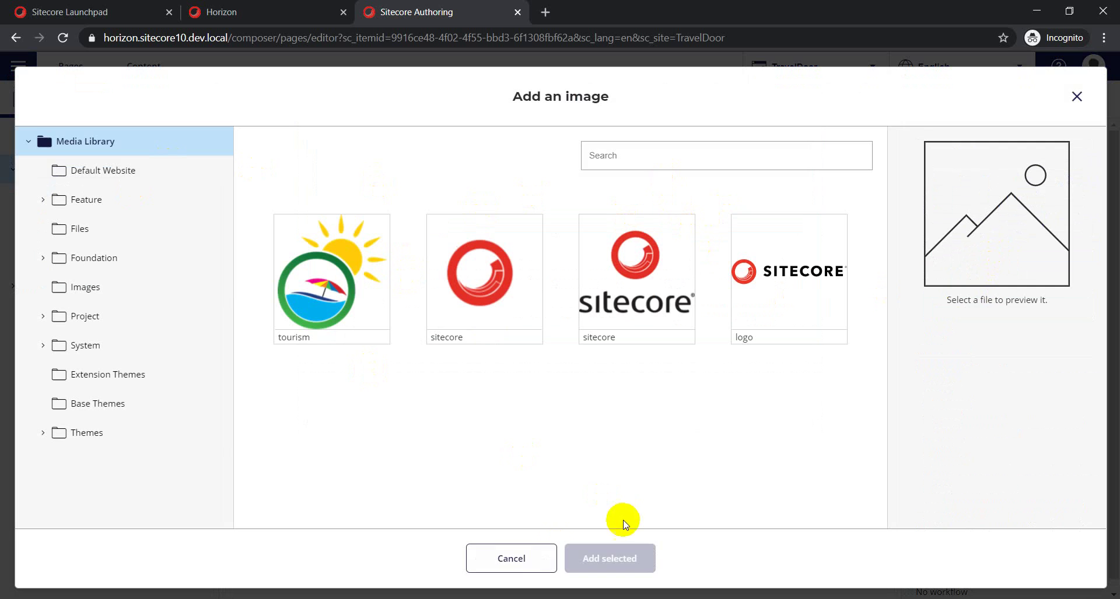
left_click(512, 559)
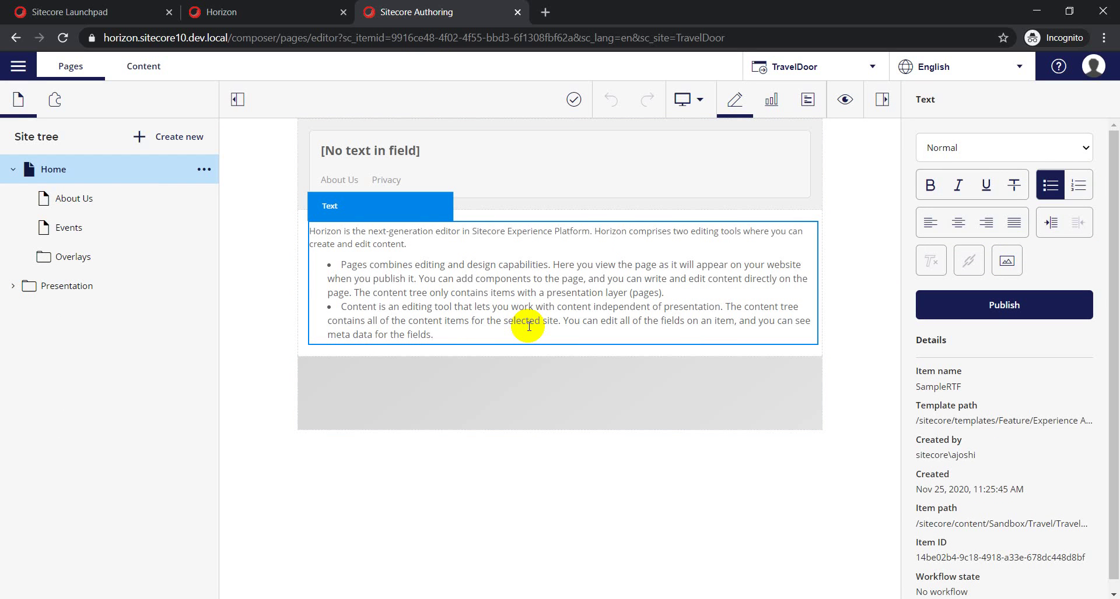
left_click(699, 103)
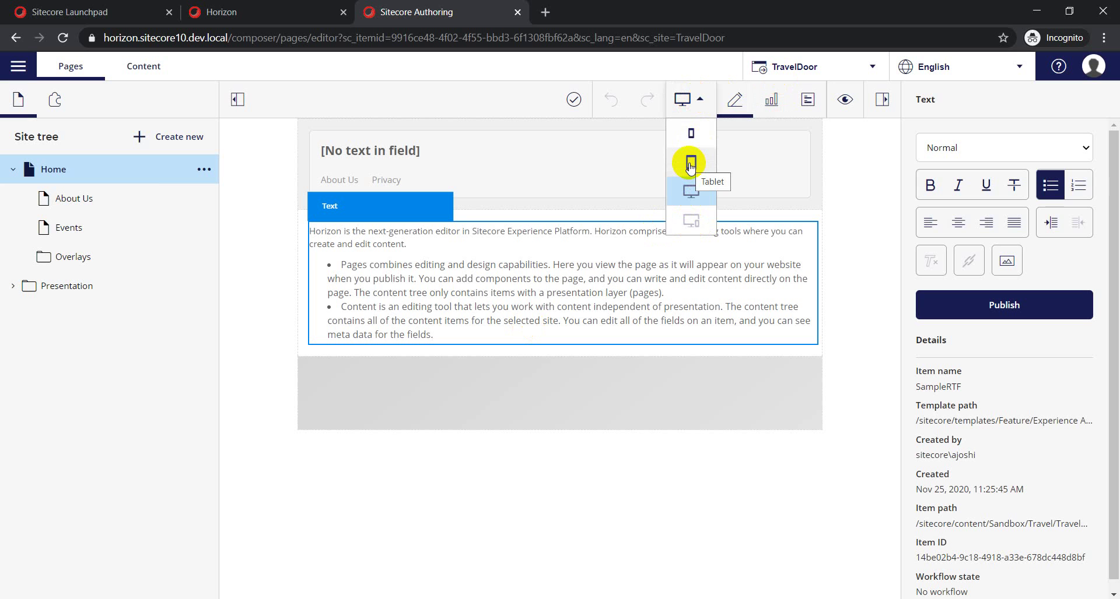
left_click(848, 183)
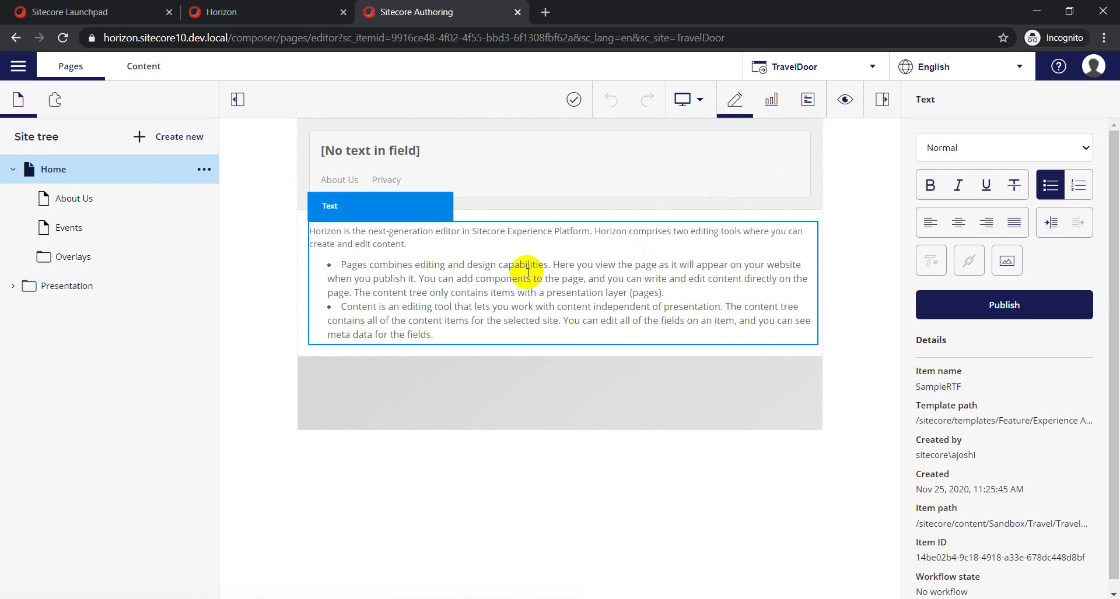
Step: Open the TravelDoor Home item in the Content editor and examine its field sections from Styling to Navigation
left_click(150, 73)
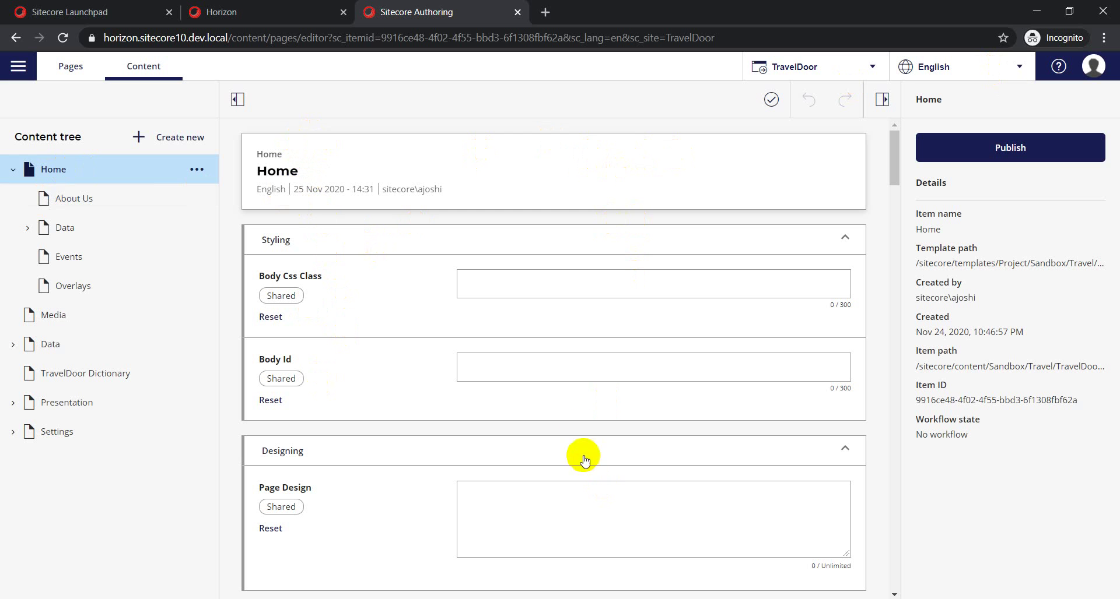
left_click(554, 285)
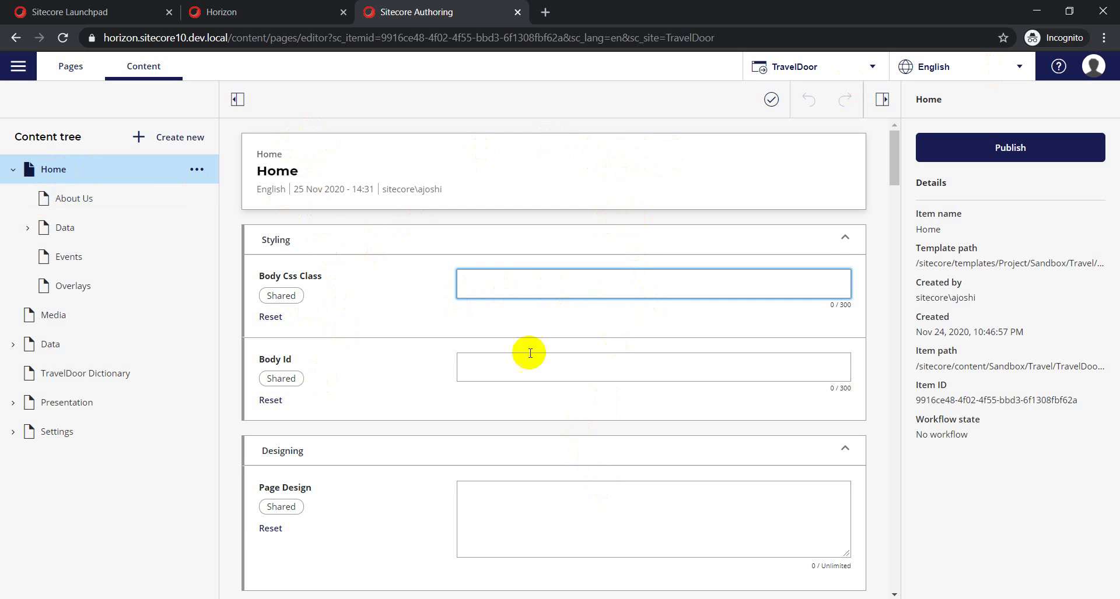
scroll(571, 417, "down", 3)
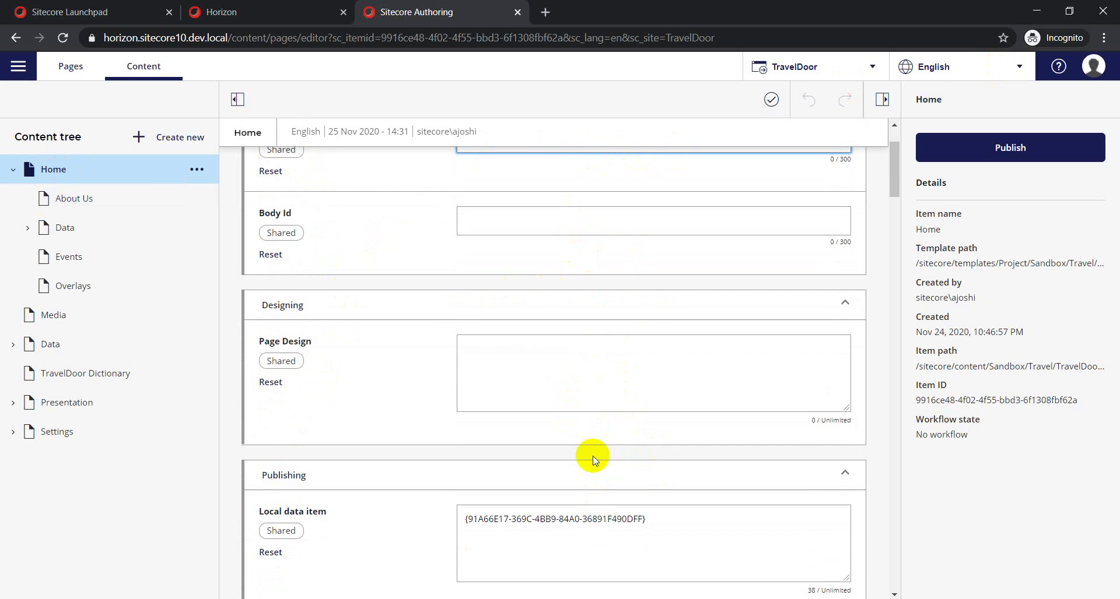
scroll(591, 466, "up", 5)
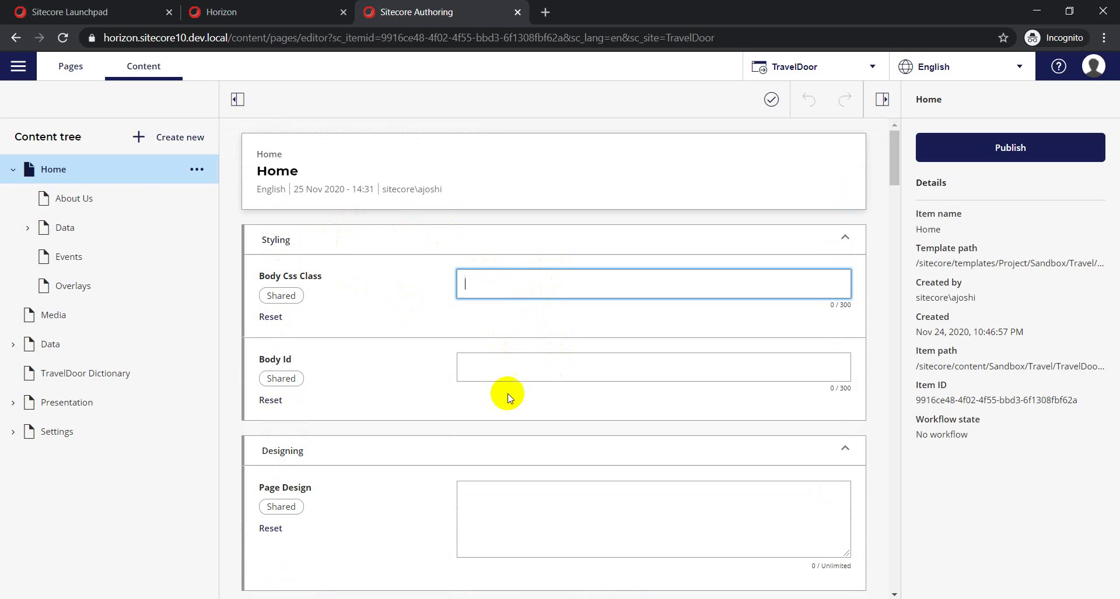
scroll(509, 414, "down", 3)
scroll(589, 434, "down", 3)
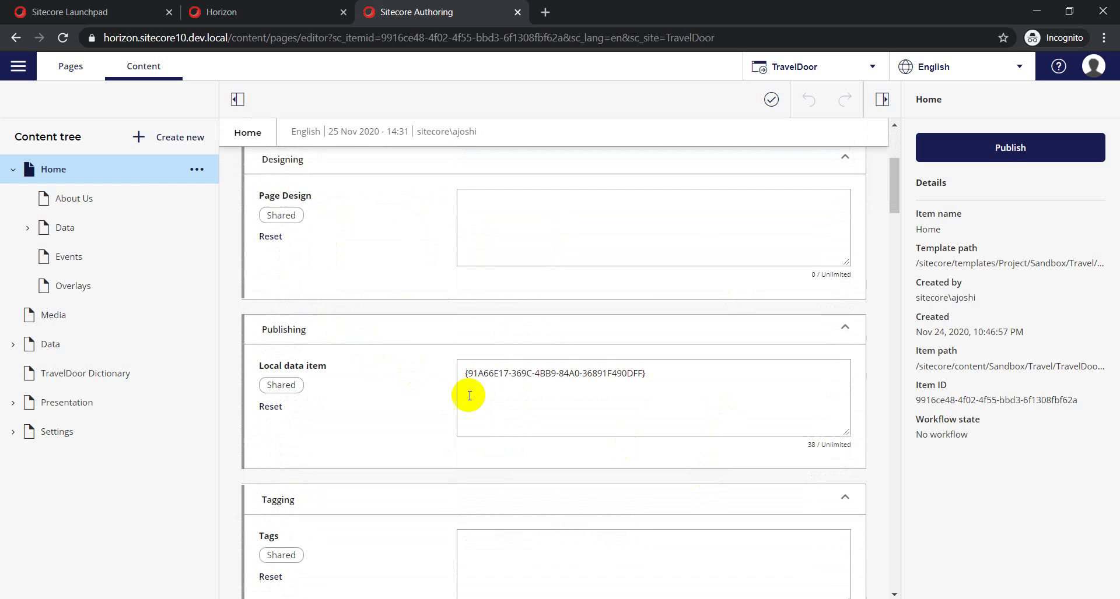
scroll(624, 461, "down", 3)
scroll(519, 442, "down", 15)
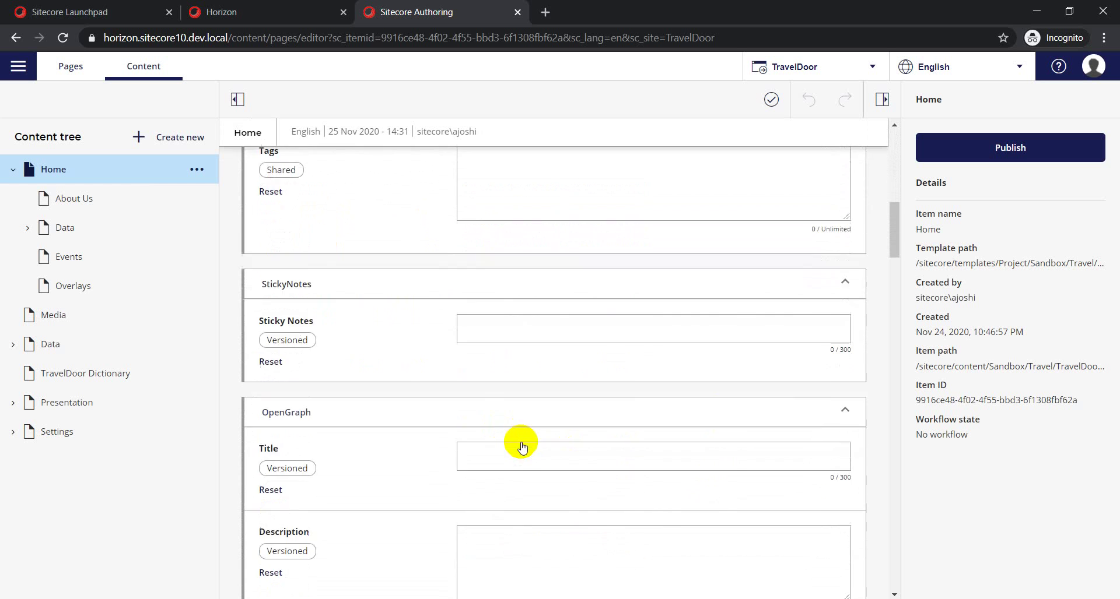
scroll(548, 481, "up", 3)
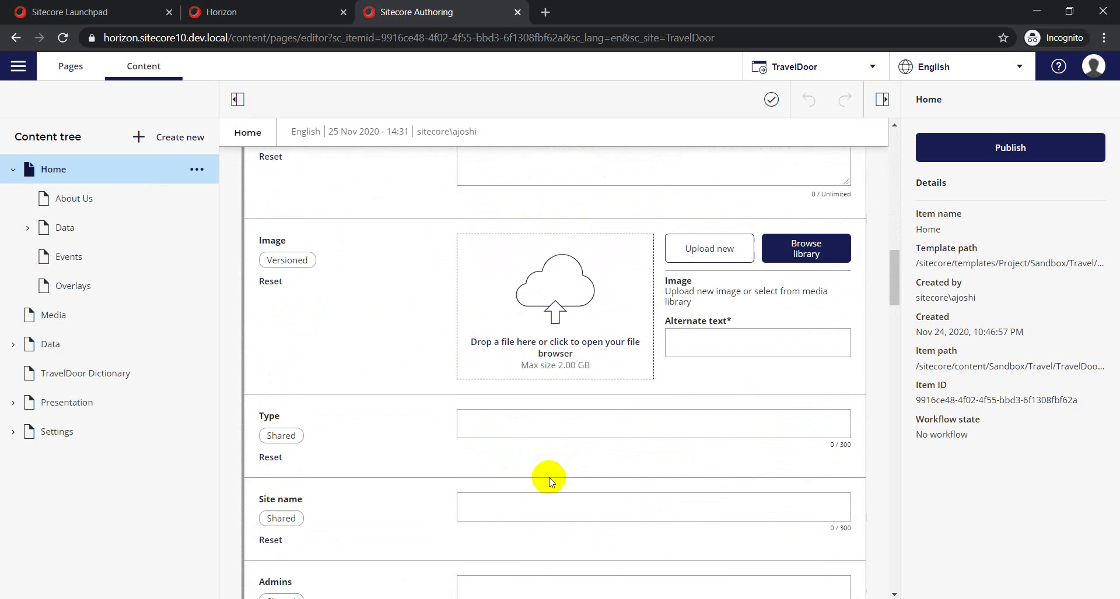
scroll(545, 474, "down", 3)
scroll(499, 412, "down", 3)
scroll(426, 410, "down", 3)
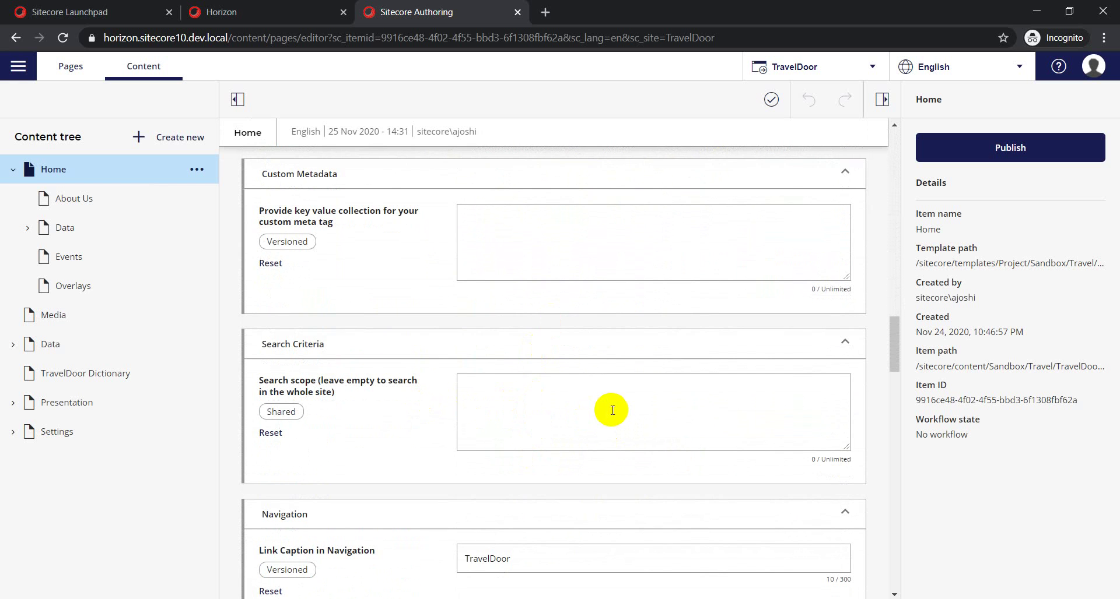
scroll(619, 505, "down", 2)
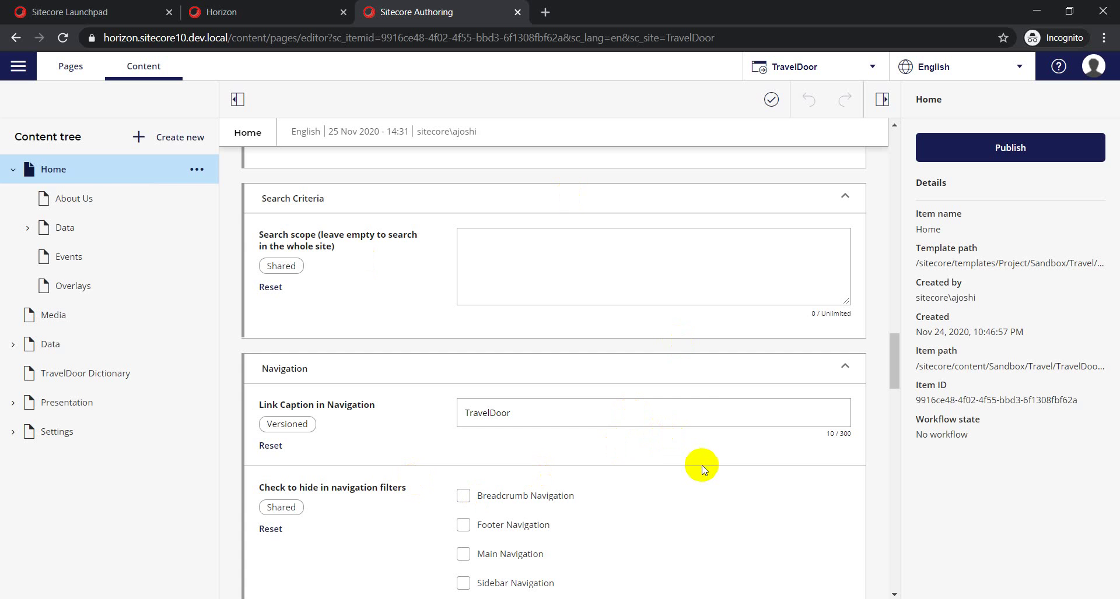
Step: Examine the Home item's OpenGraph Title, Description and Image fields, then return to the start of the item
scroll(701, 470, "up", 5)
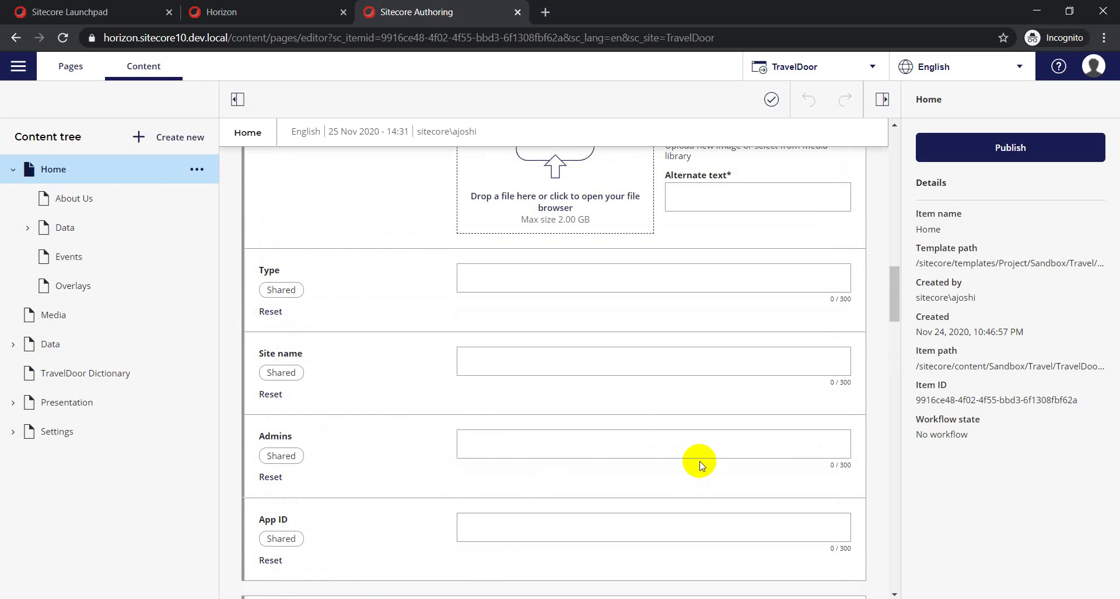
scroll(701, 465, "up", 5)
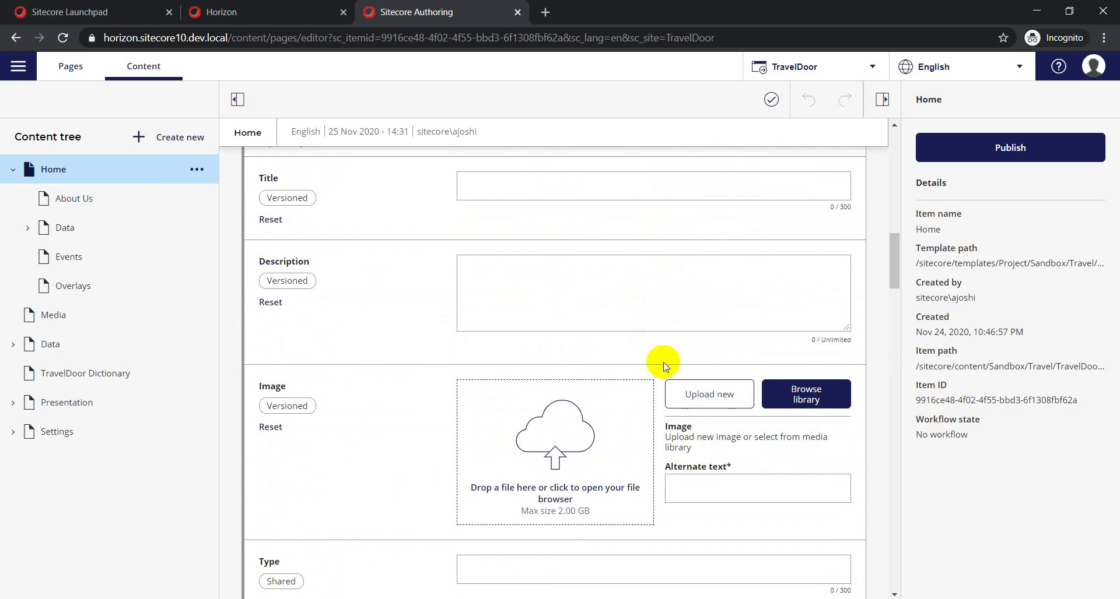
left_click(532, 187)
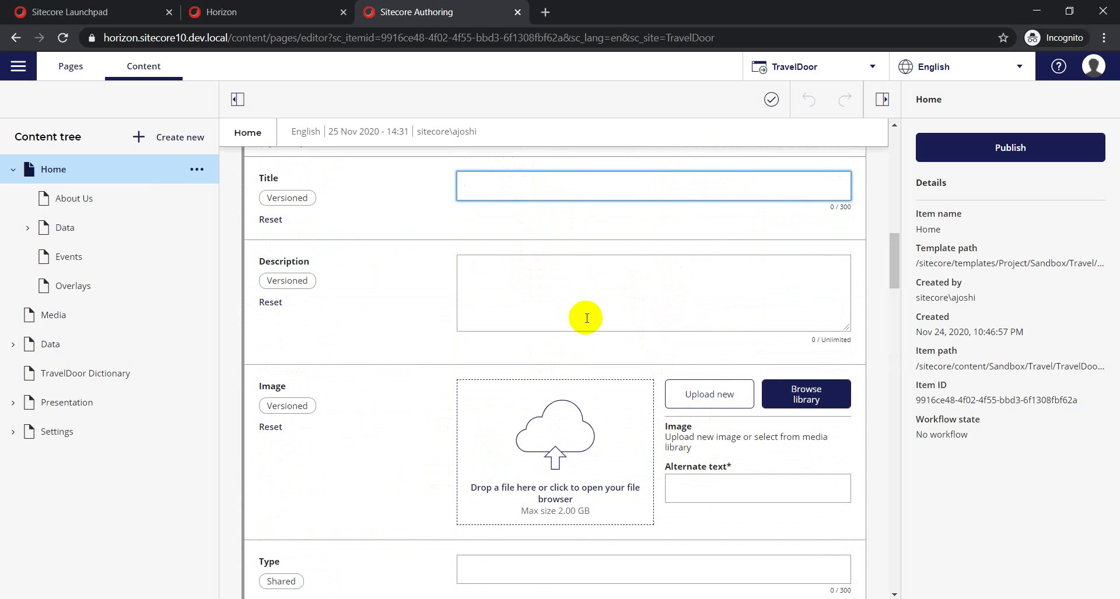
left_click(508, 298)
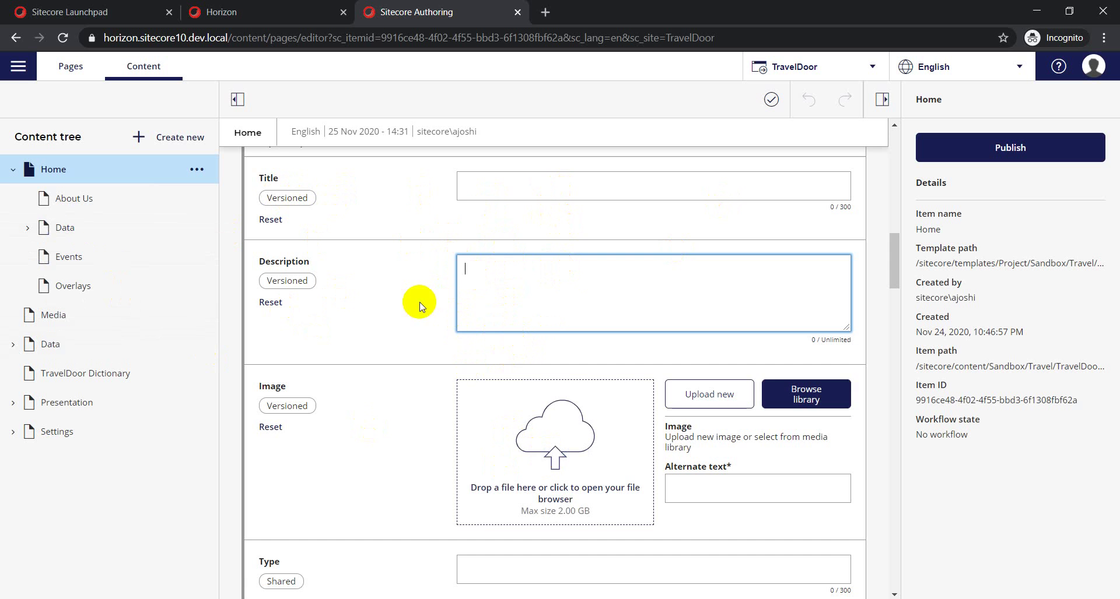
scroll(425, 315, "up", 8)
scroll(439, 266, "up", 10)
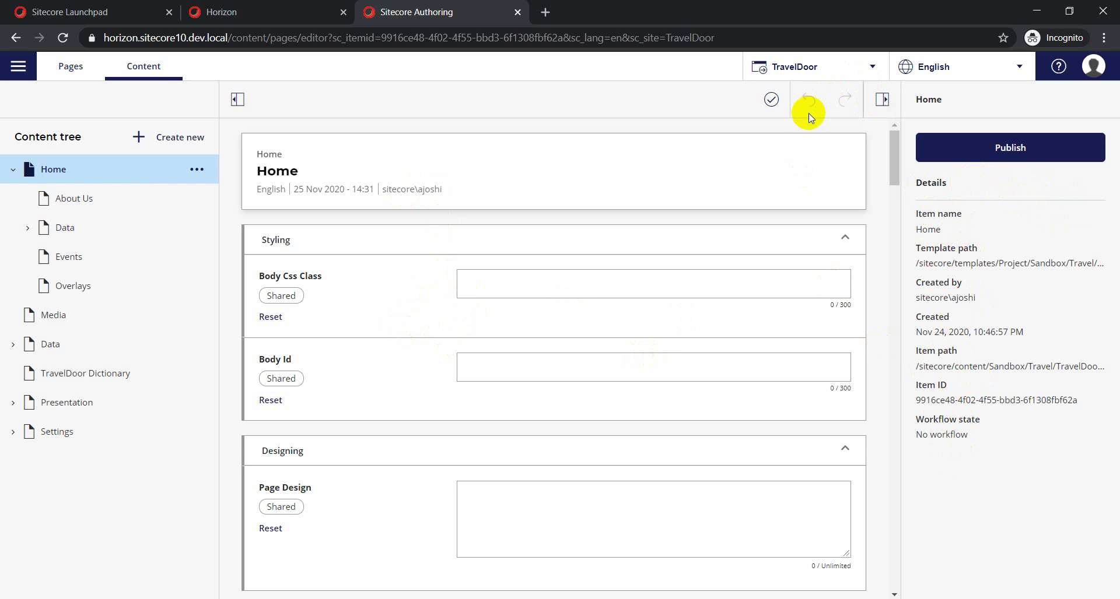
Step: Check the available sites, switch the Home item's language to English (Australia) and return to the Pages editor
left_click(802, 56)
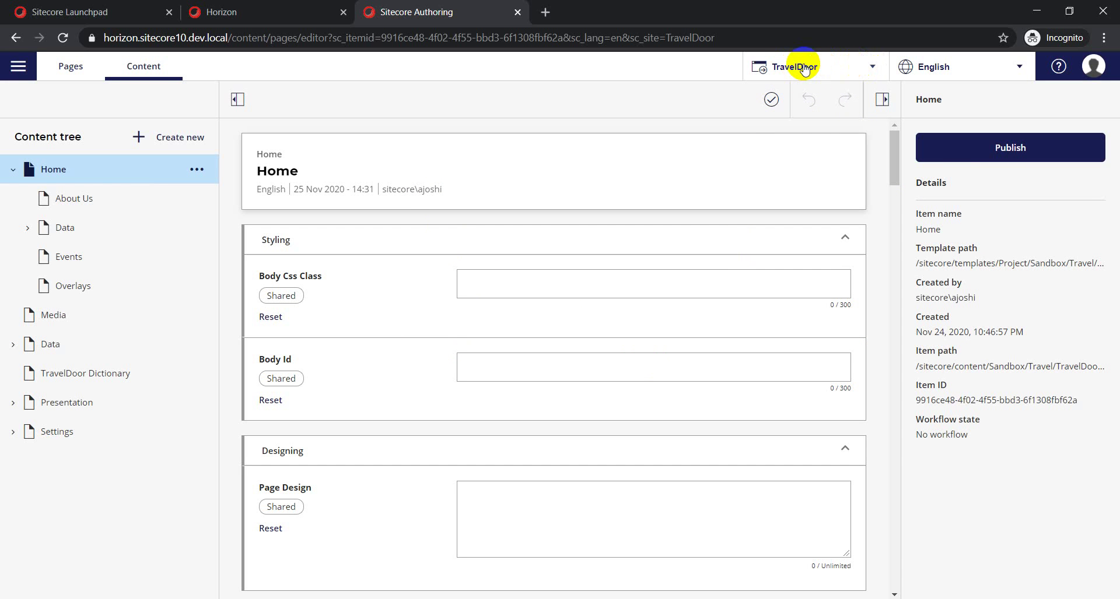
left_click(804, 68)
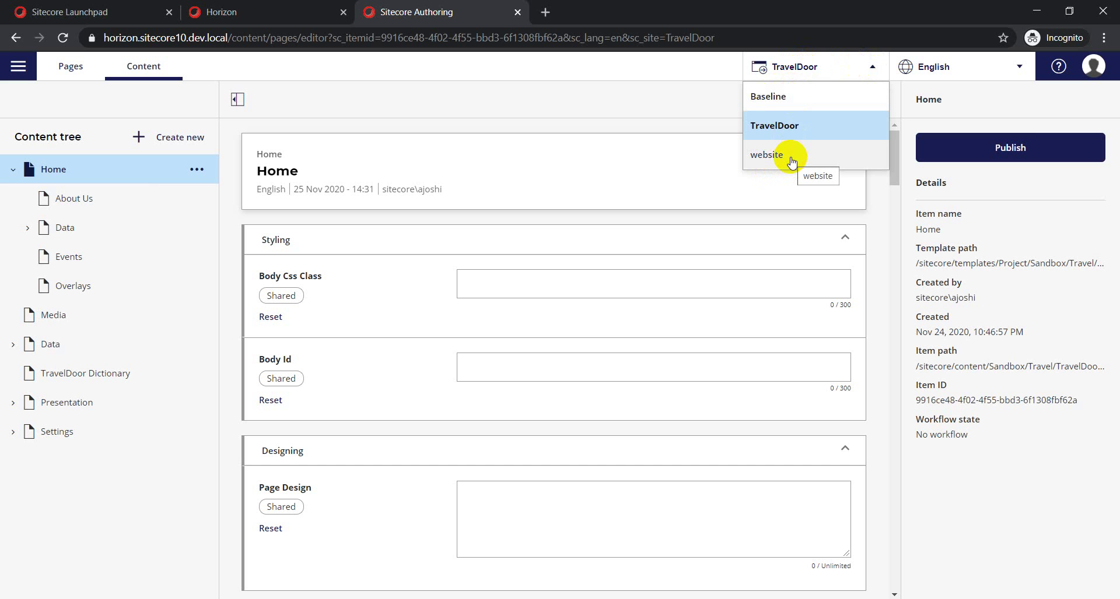
left_click(936, 68)
left_click(933, 129)
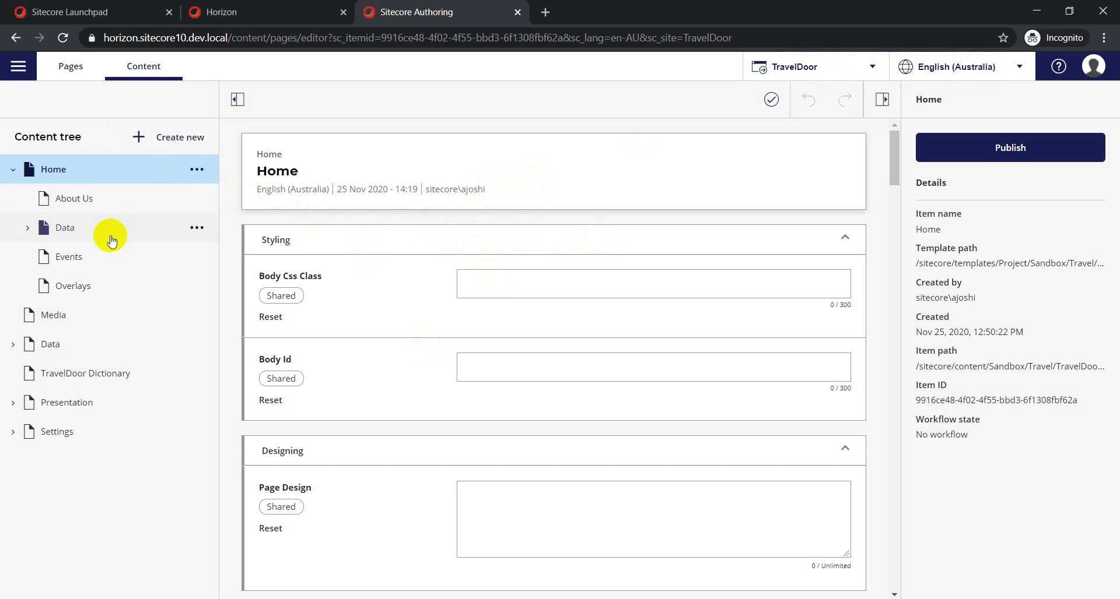
left_click(71, 67)
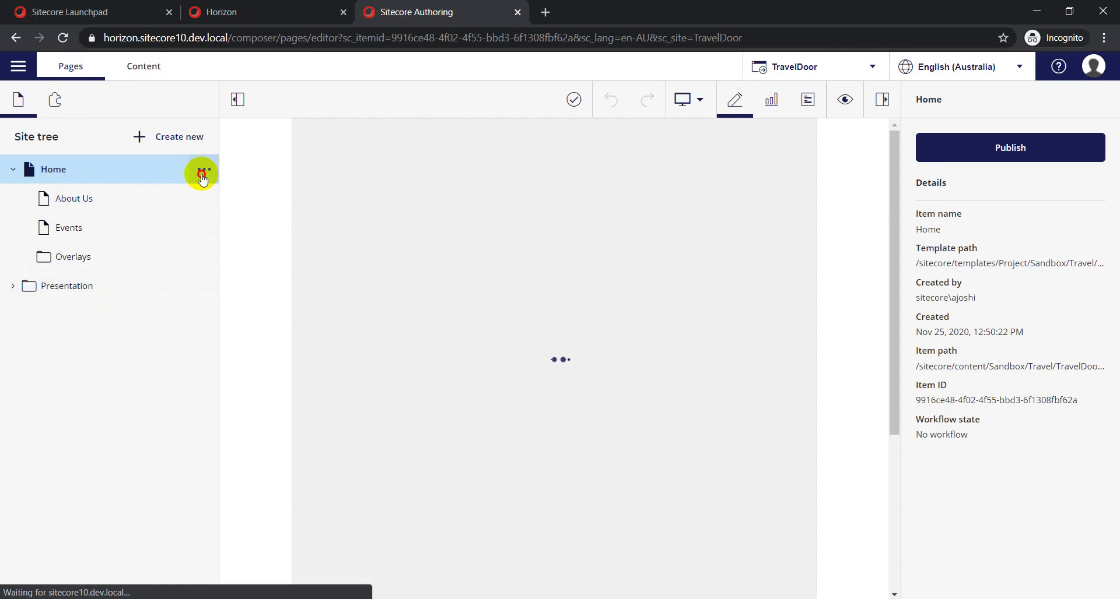
Step: Create a page named Test under Home from the Page template
left_click(201, 173)
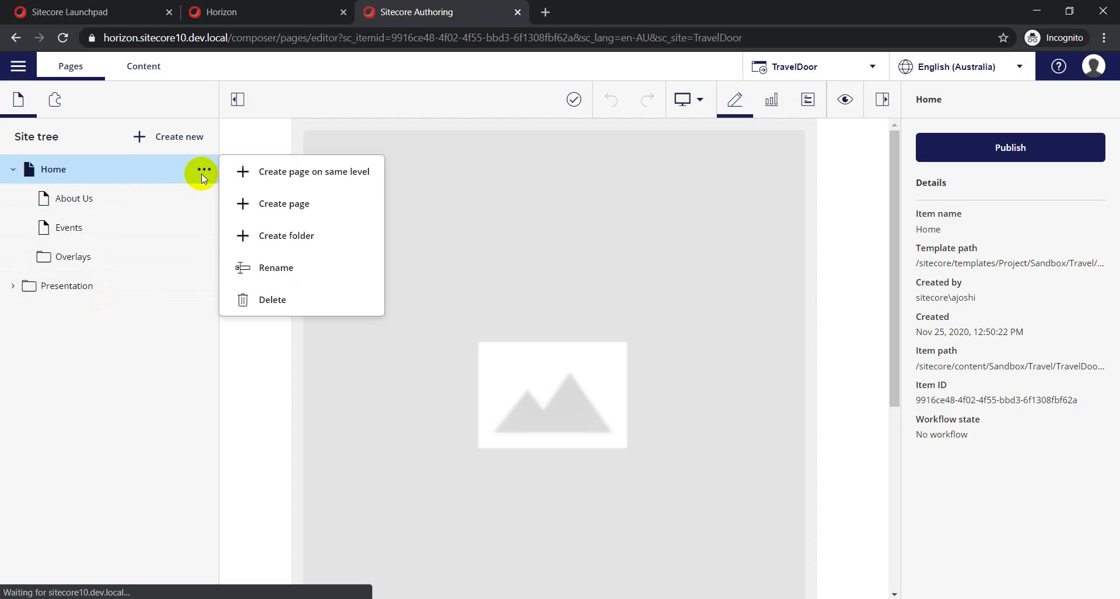
left_click(296, 203)
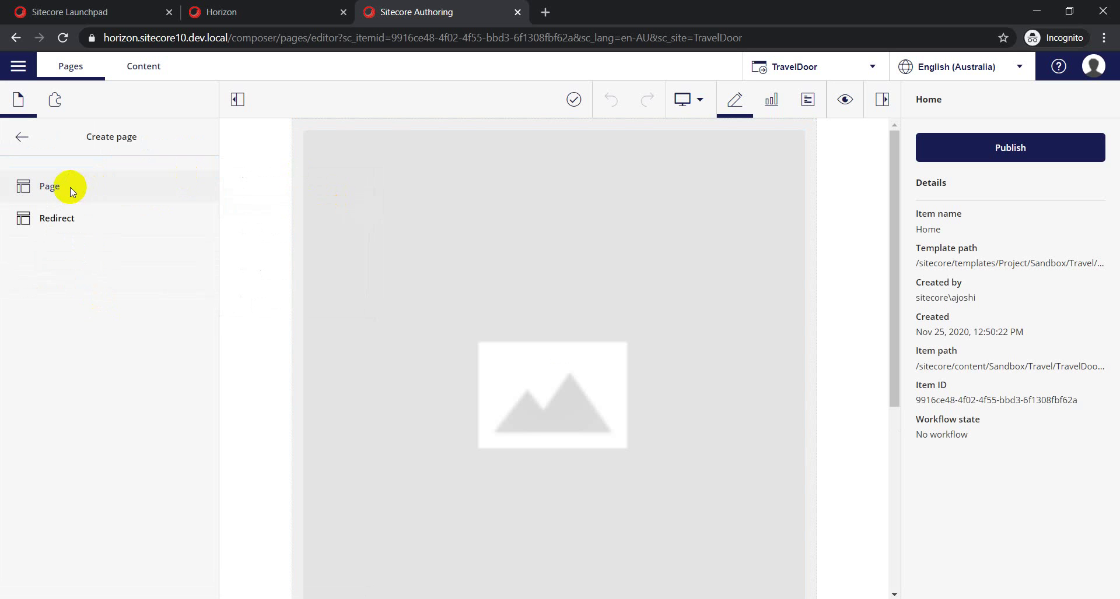
left_click(70, 187)
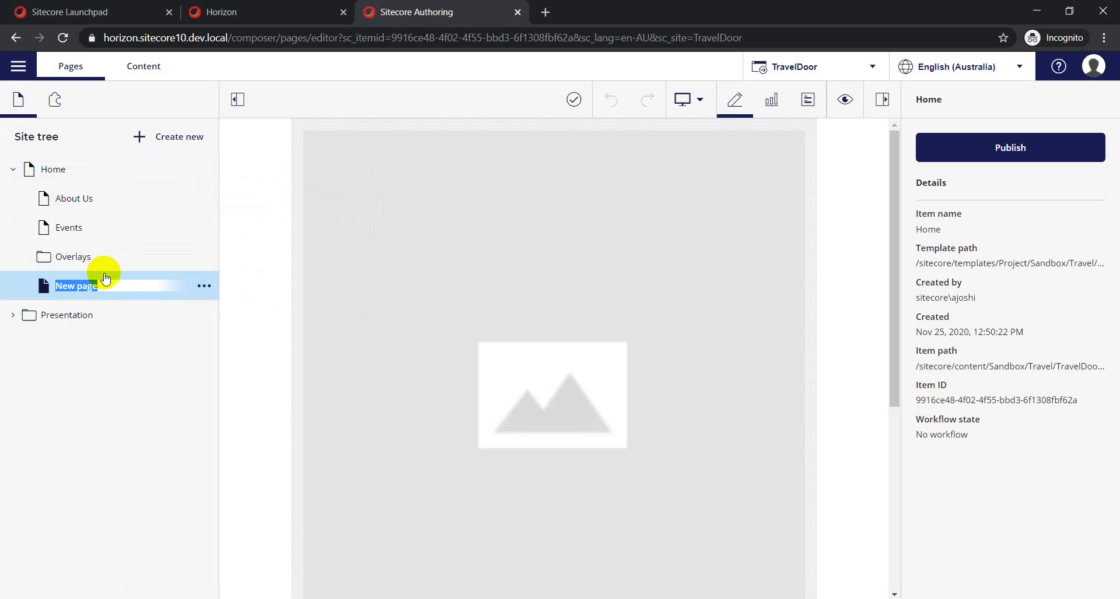
type("Test")
key("Return")
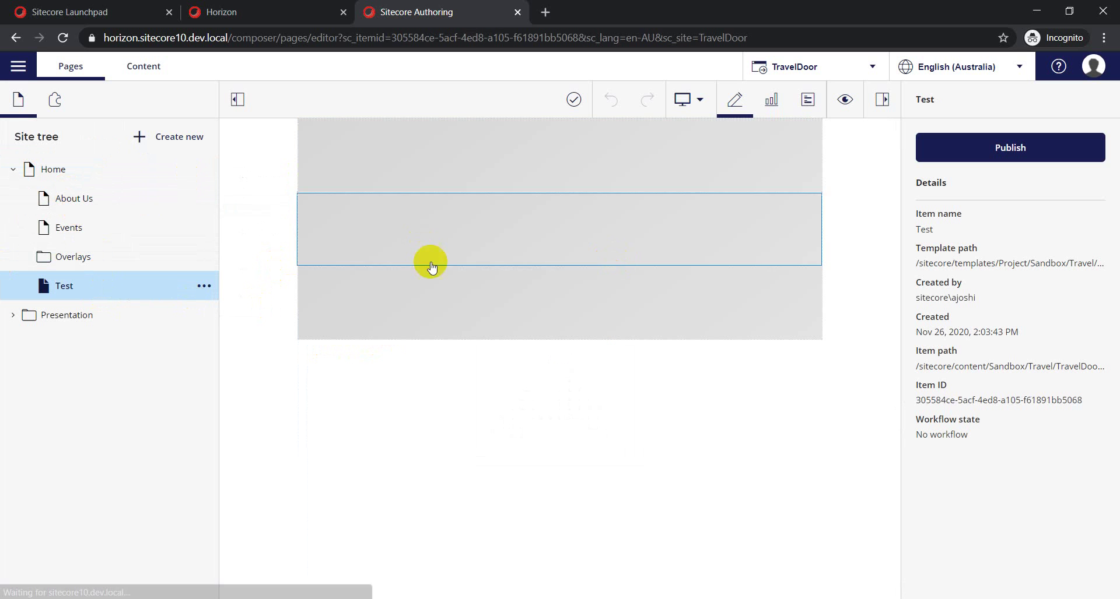
Step: Inspect the Test page's main and header placeholders and add a Title component to the header
left_click(439, 229)
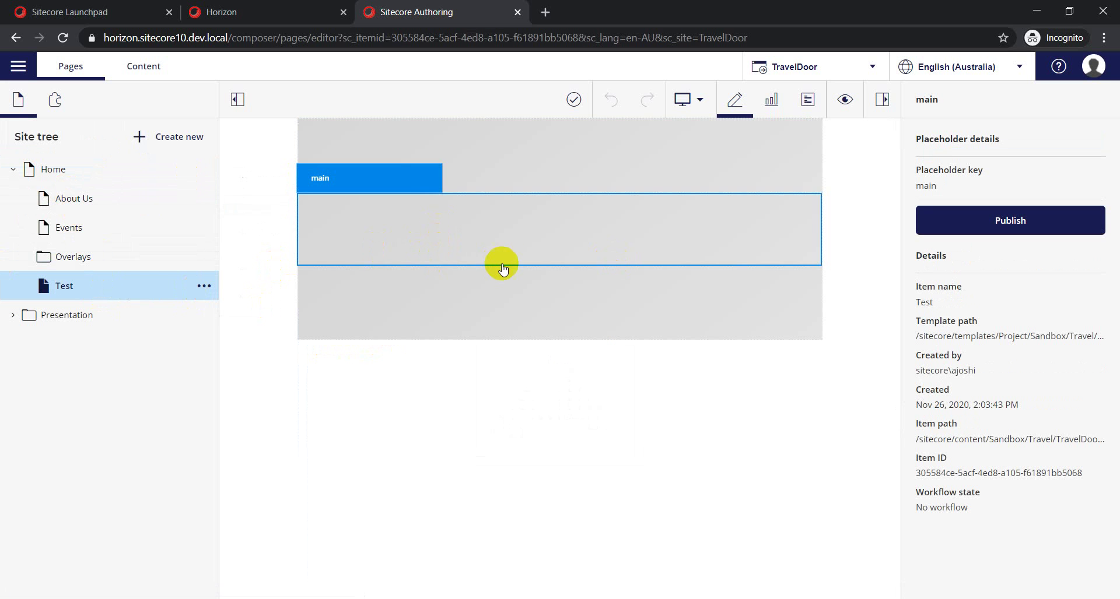
left_click(536, 153)
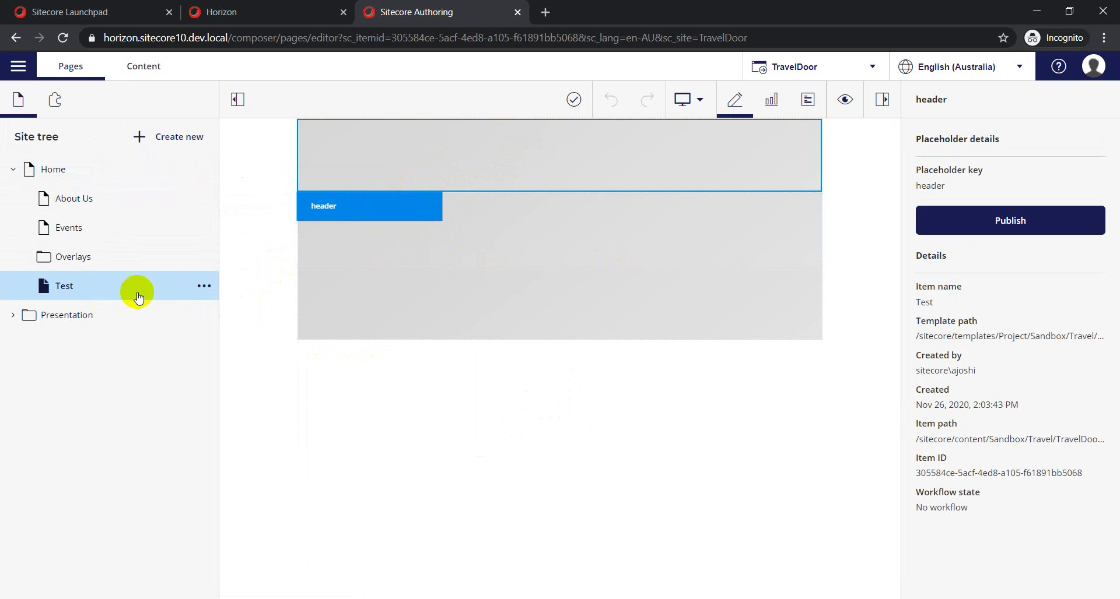
left_click(55, 100)
scroll(159, 495, "down", 15)
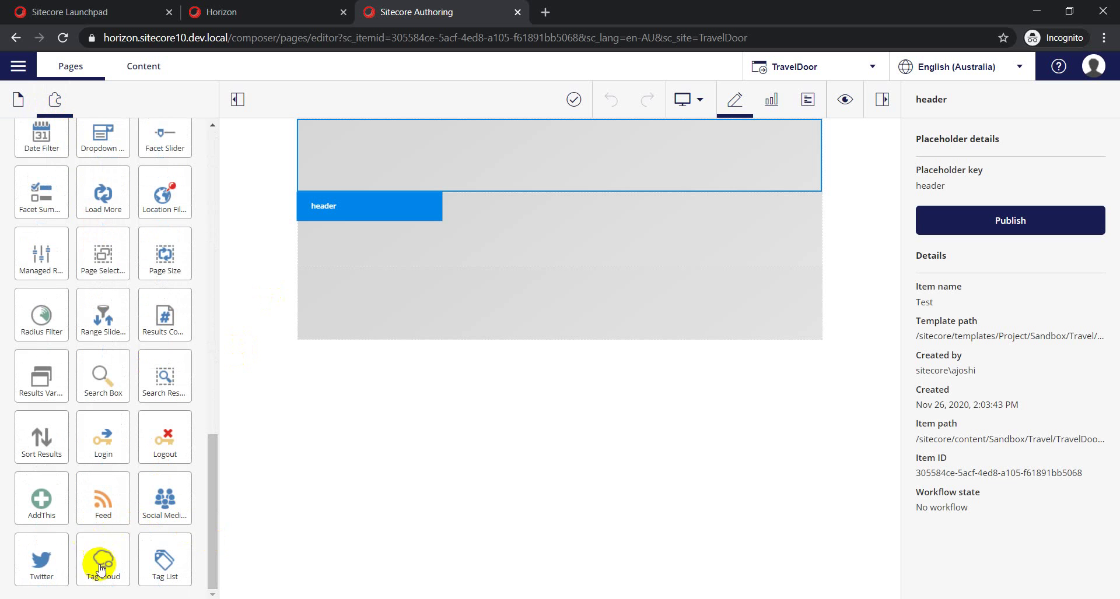
scroll(108, 457, "up", 5)
scroll(110, 466, "up", 3)
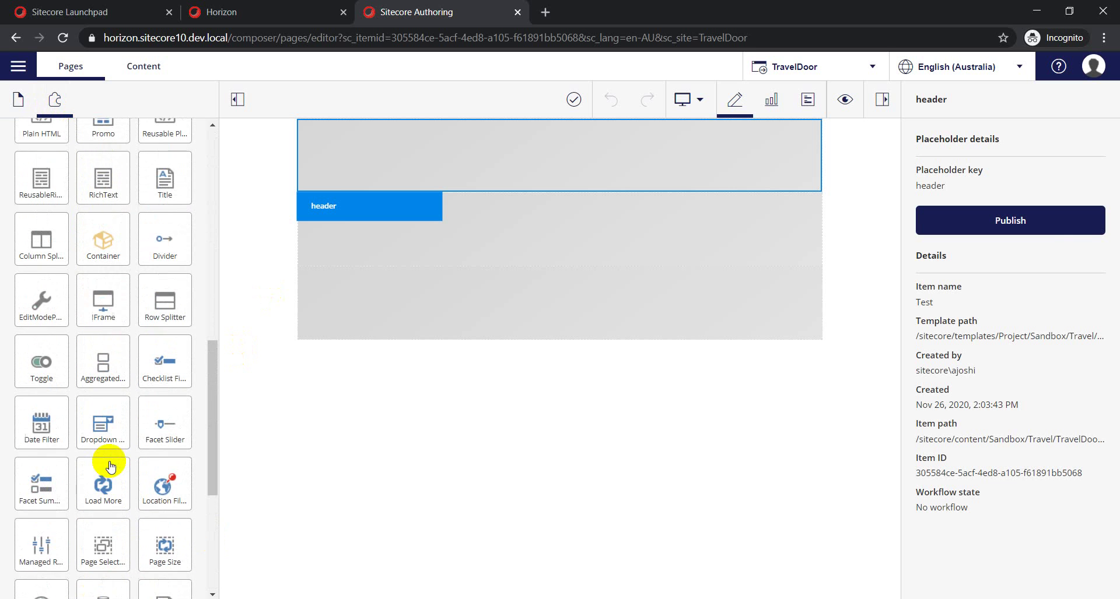
left_click_drag(163, 255, 415, 161)
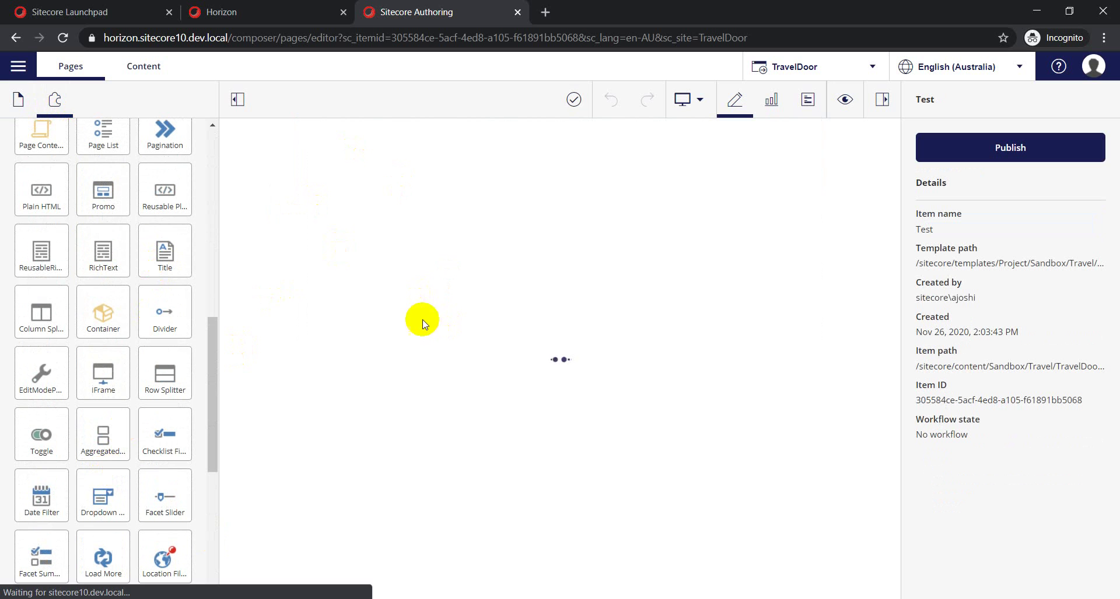
Step: Set the text of the Title component in the Test page's header to "Test"
left_click(335, 153)
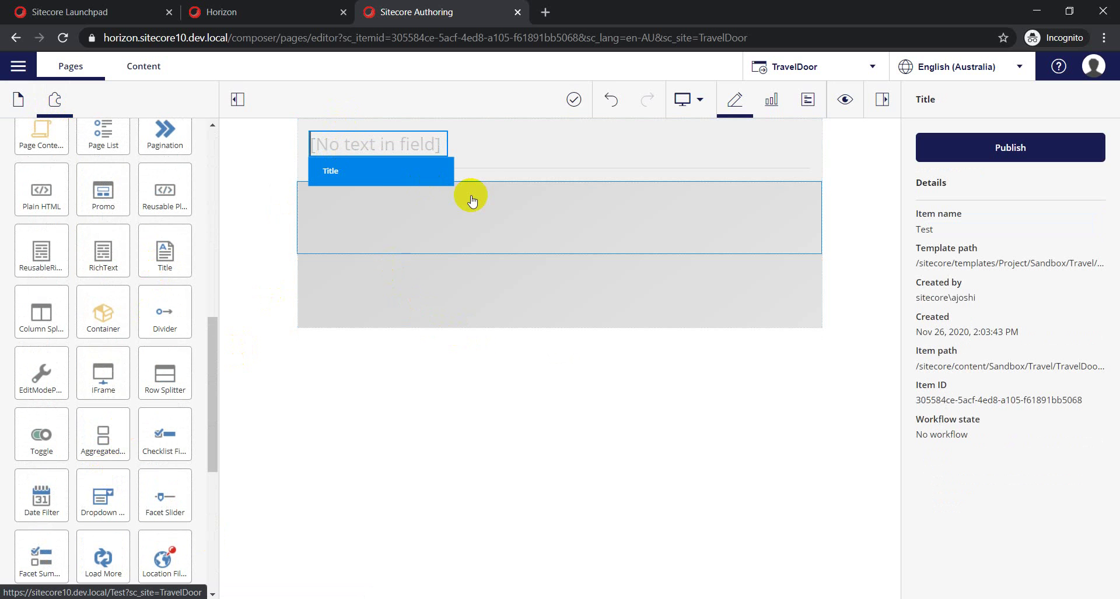
type("Test")
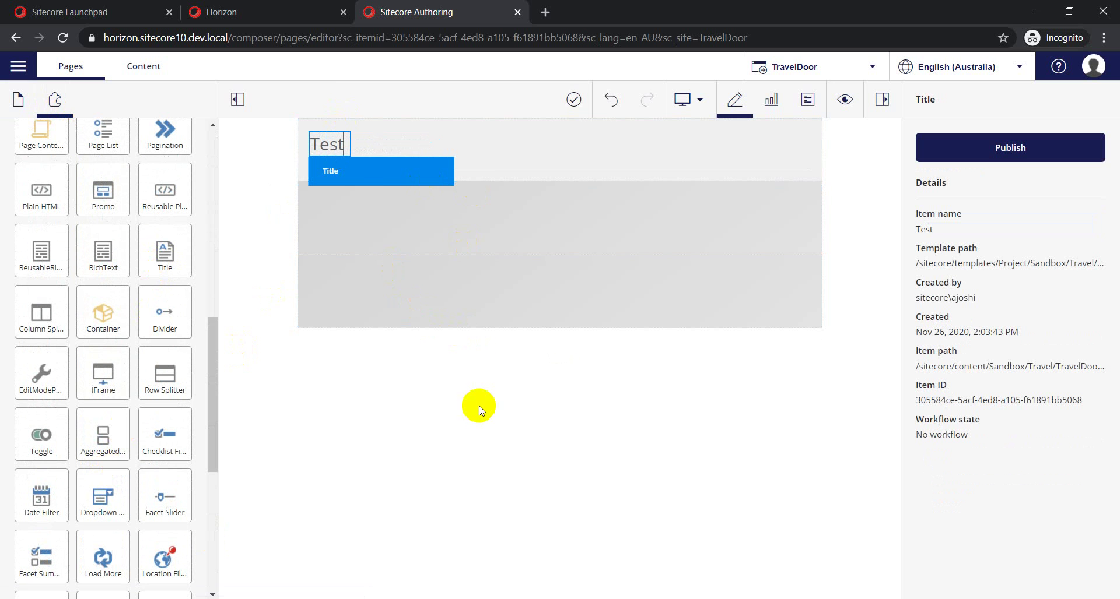
left_click(477, 407)
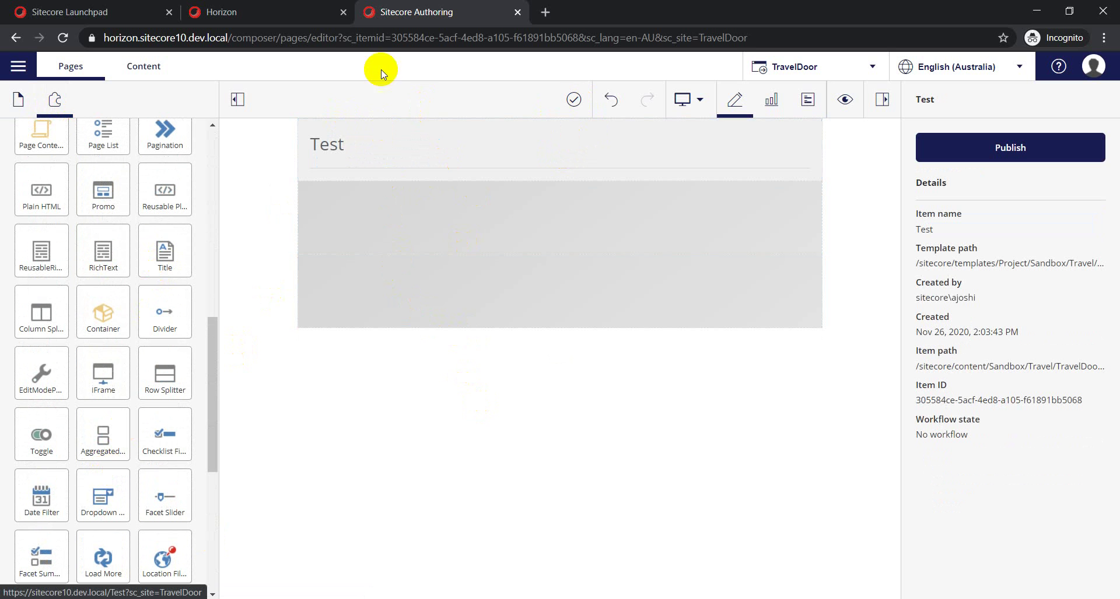
left_click(258, 13)
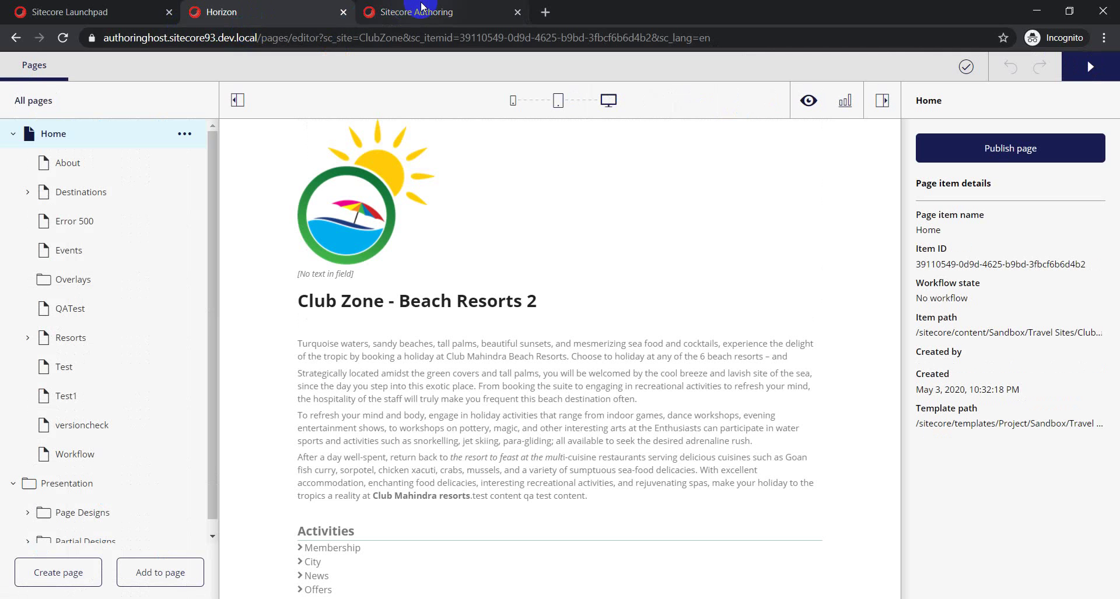
left_click(419, 11)
left_click(545, 12)
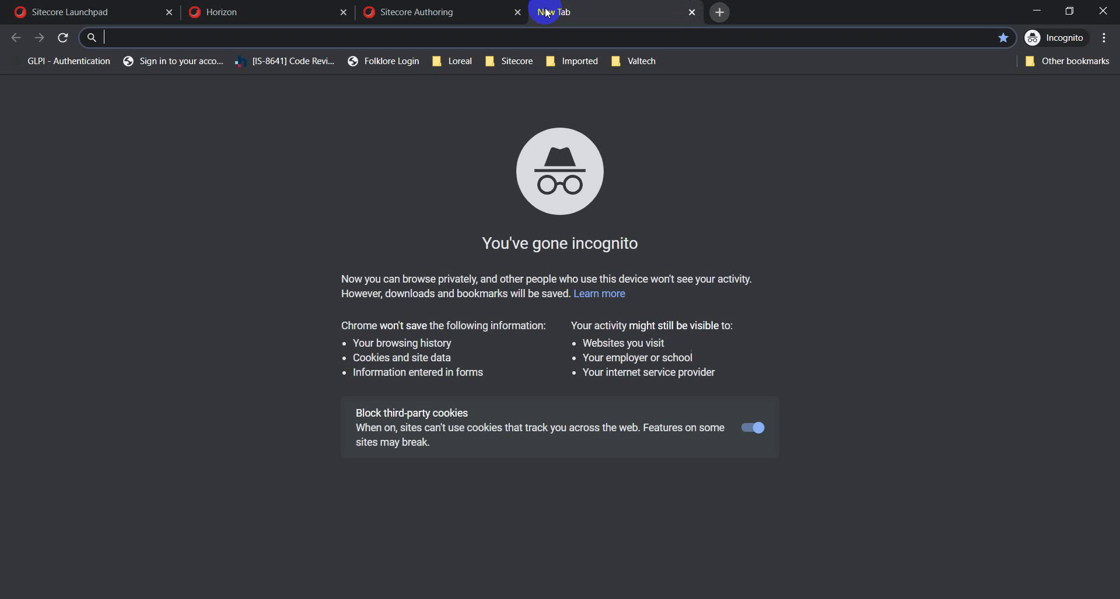
type("http")
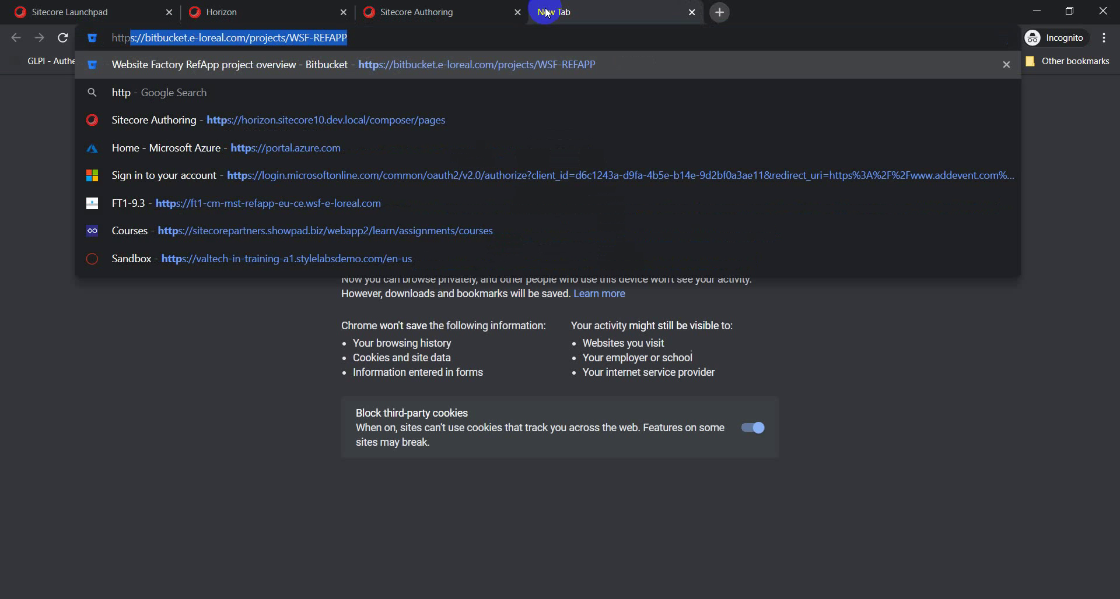
type("s://su")
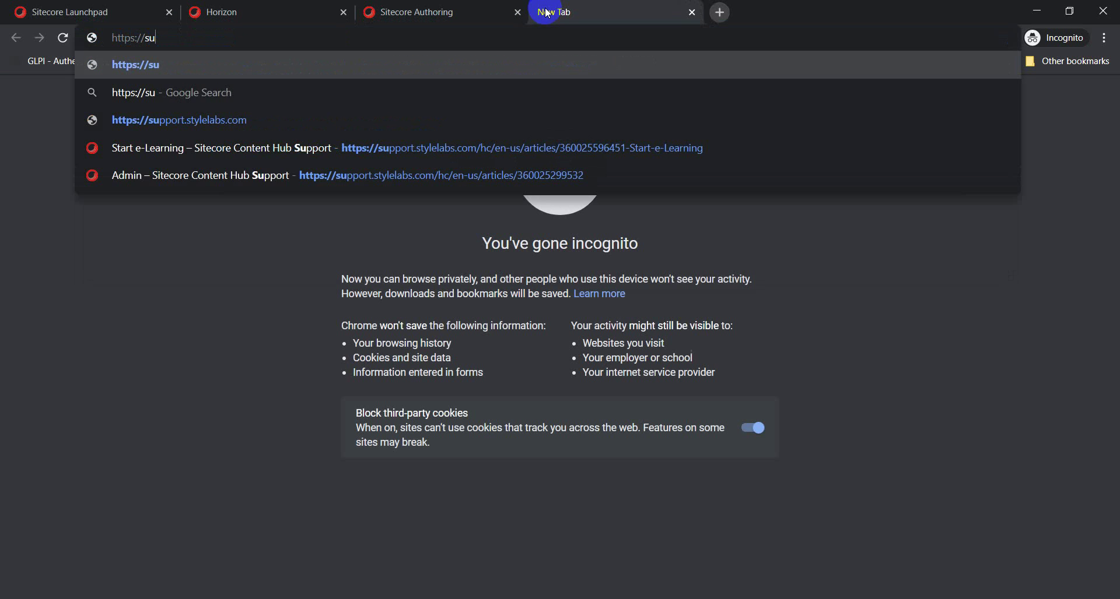
key("BackSpace")
type("itecore")
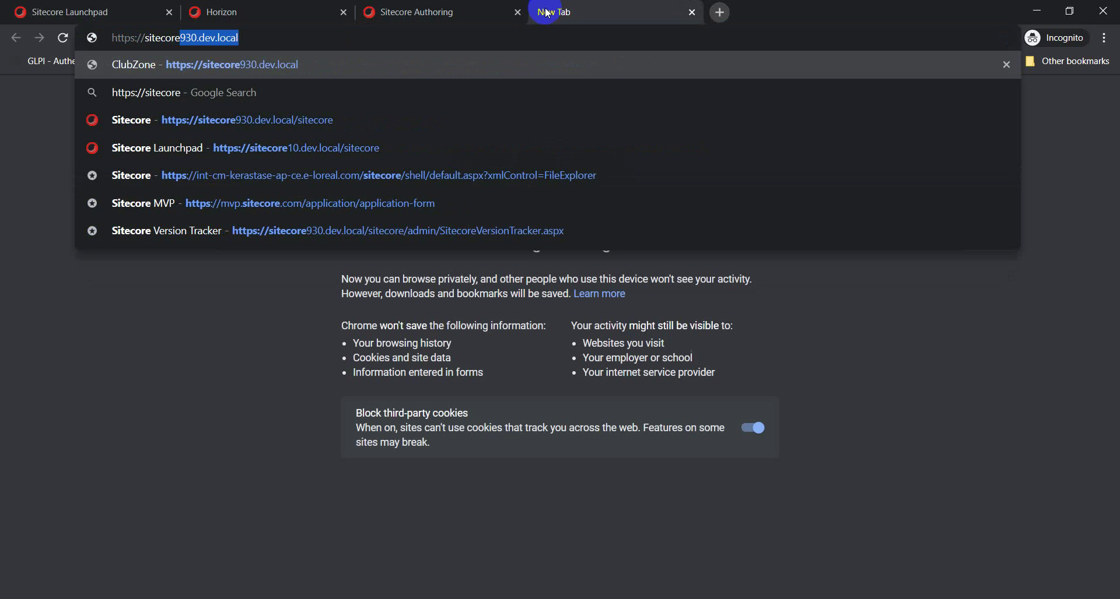
type("9")
key("Left")
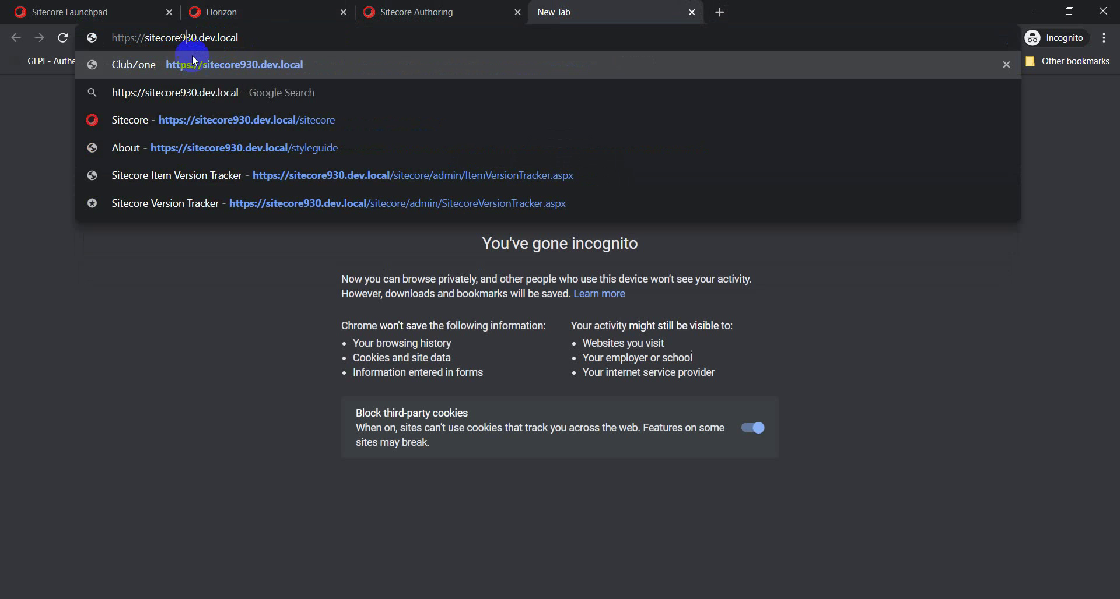
key("BackSpace")
key("Delete")
type("10")
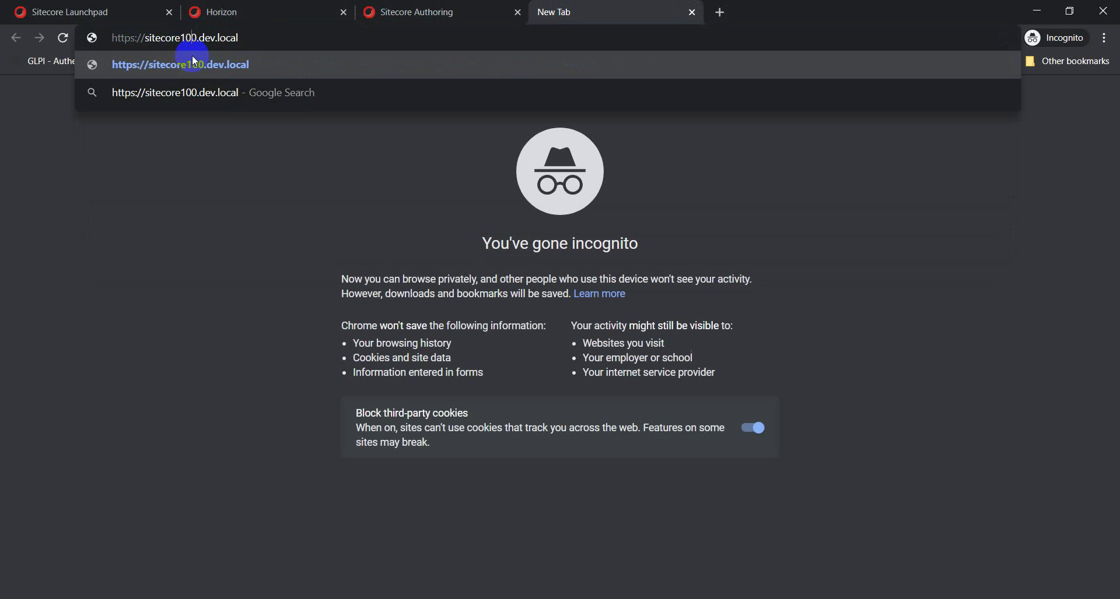
key("Delete")
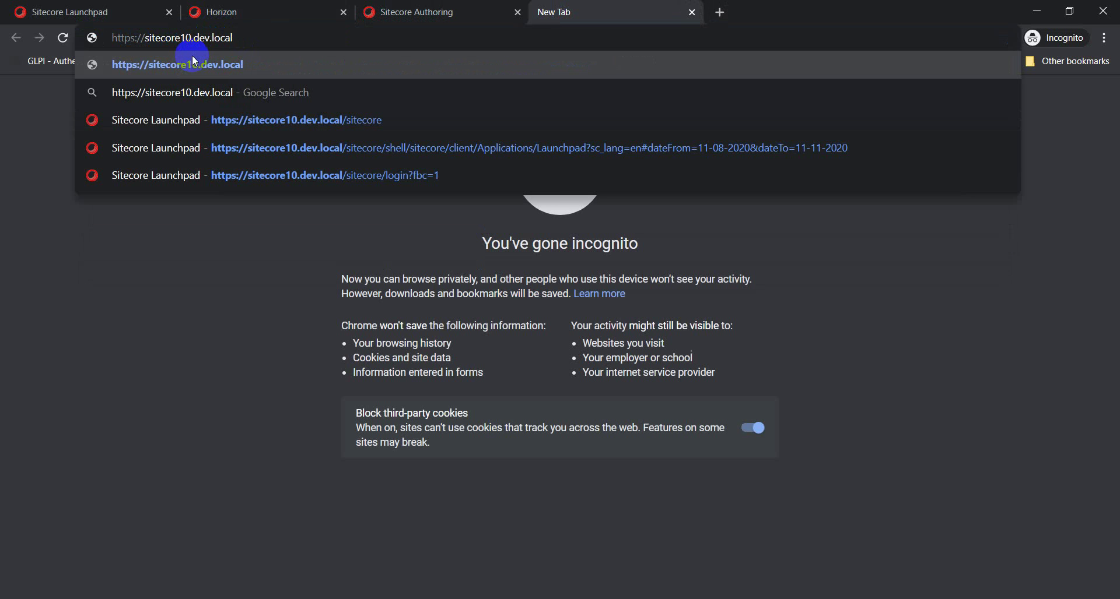
type("/s")
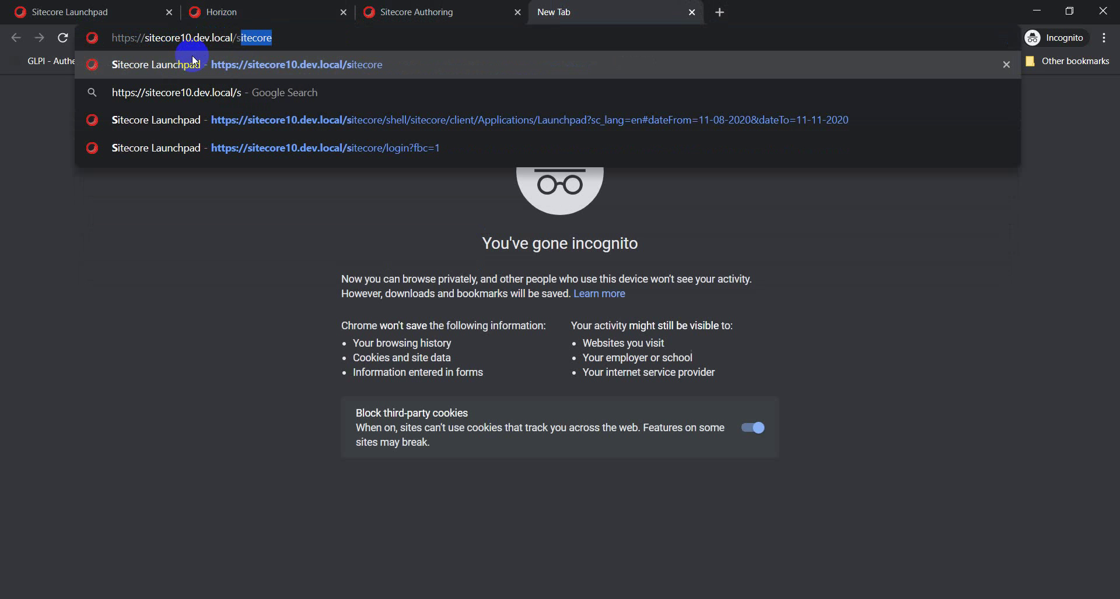
left_click(194, 60)
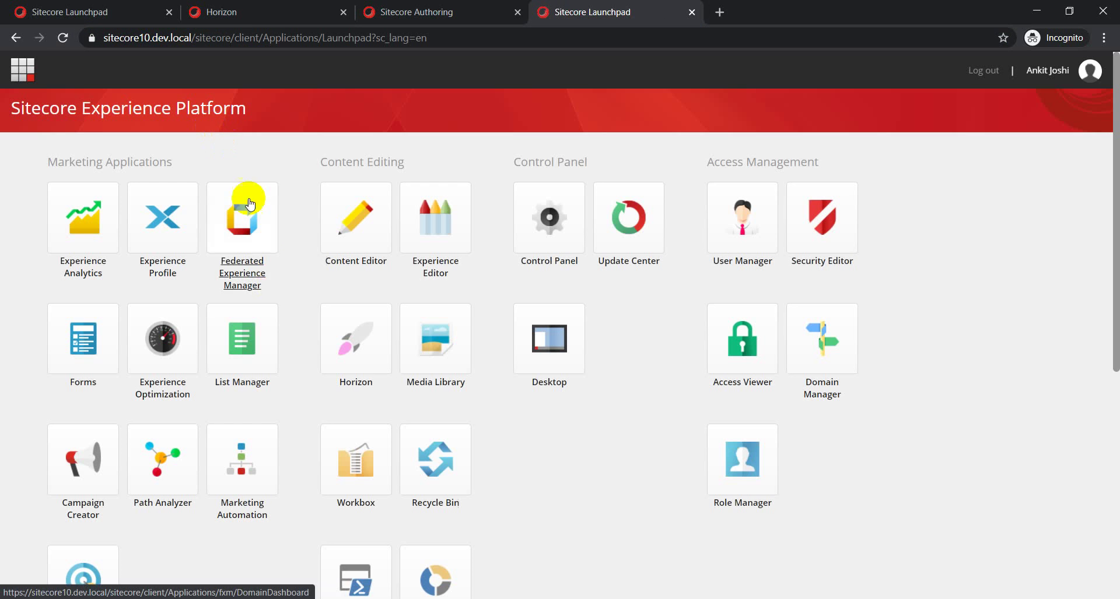
Step: Open the Content Editor and select the Test item under Content/Sandbox/Travel/TravelDoor/Home
left_click(362, 236)
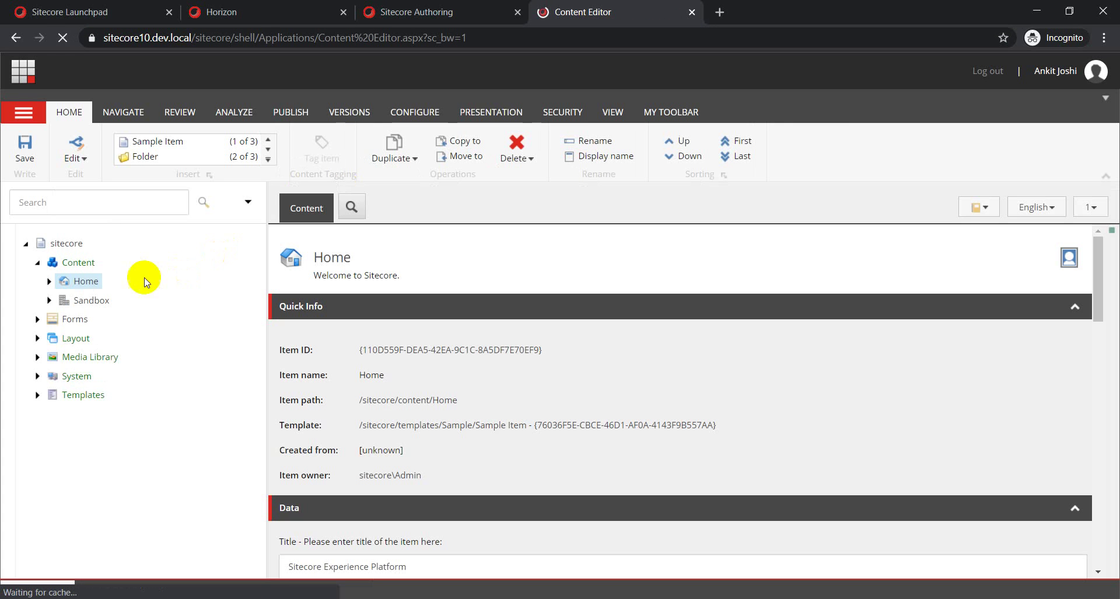
left_click(49, 300)
left_click(61, 319)
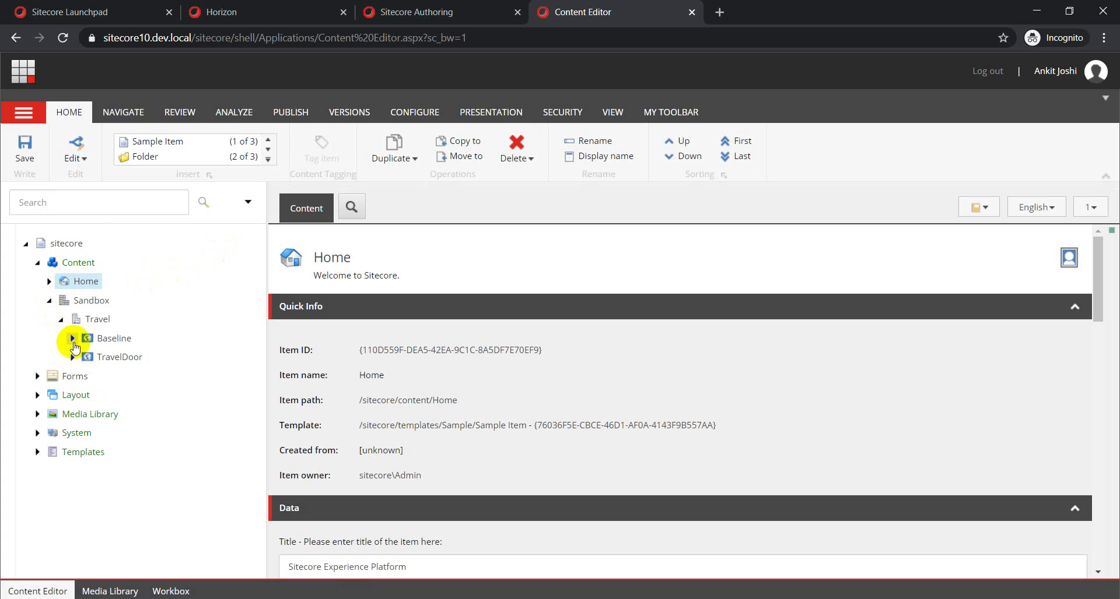
left_click(73, 357)
left_click(84, 377)
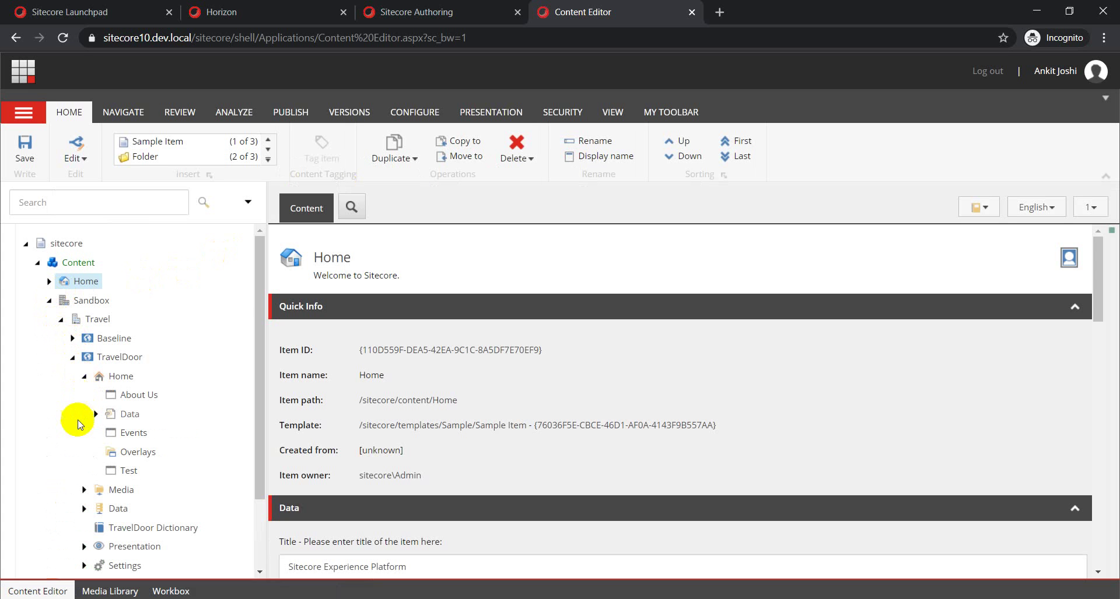
left_click(128, 470)
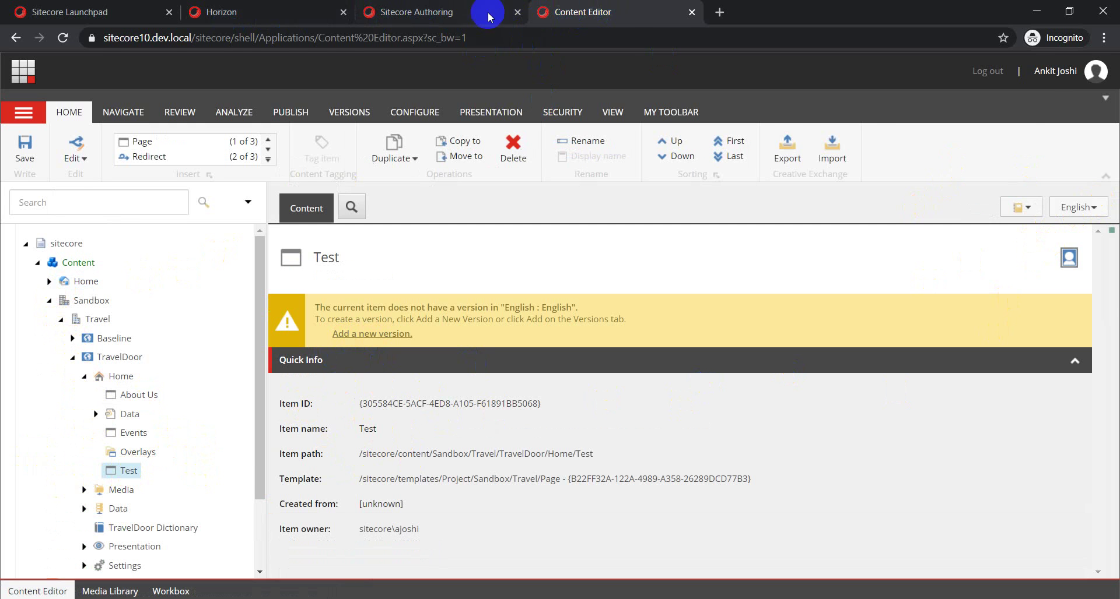
Step: Publish the Test page from Horizon and check its English (Australia) version in the Content Editor
left_click(464, 11)
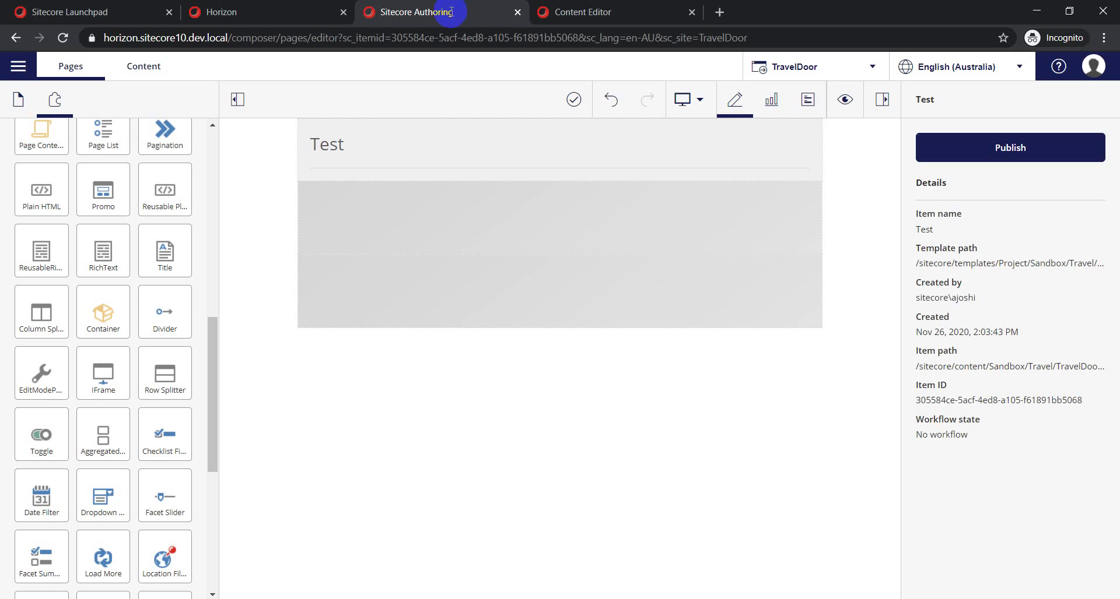
left_click(1010, 147)
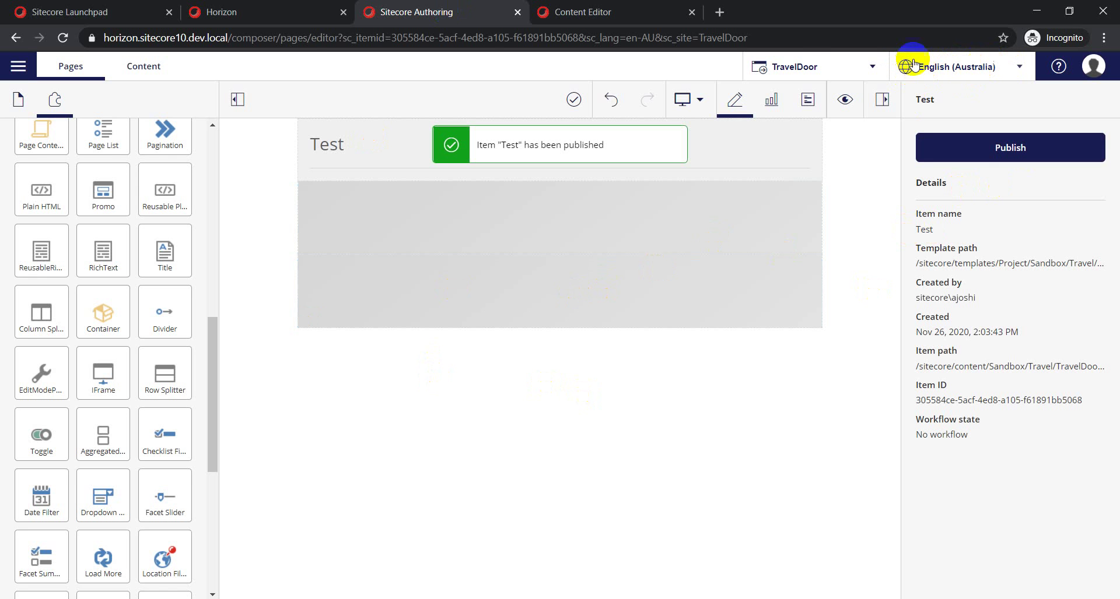
left_click(574, 11)
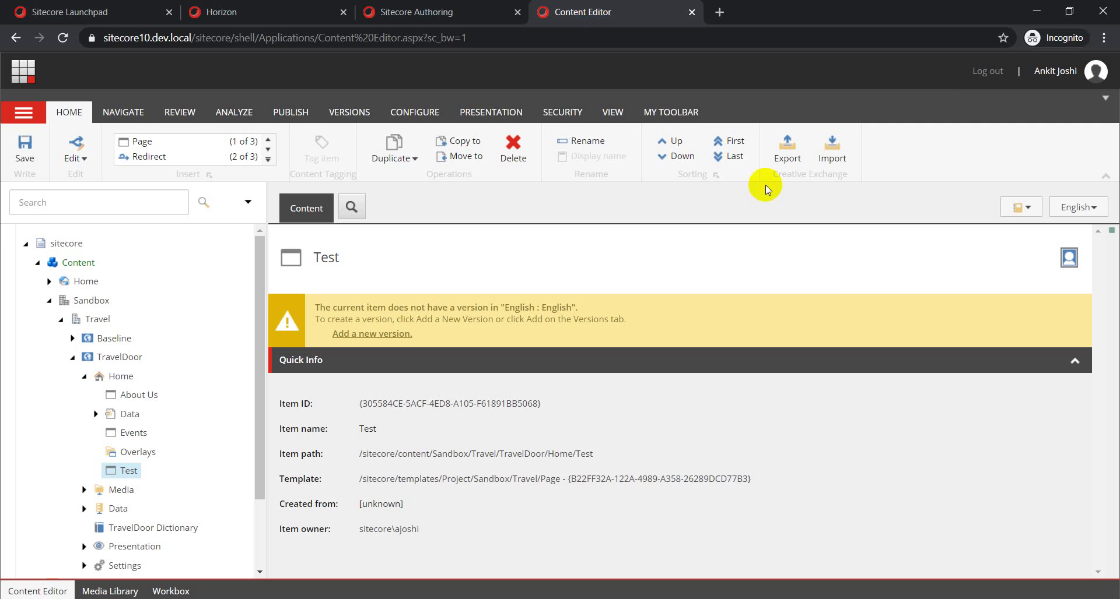
left_click(1078, 207)
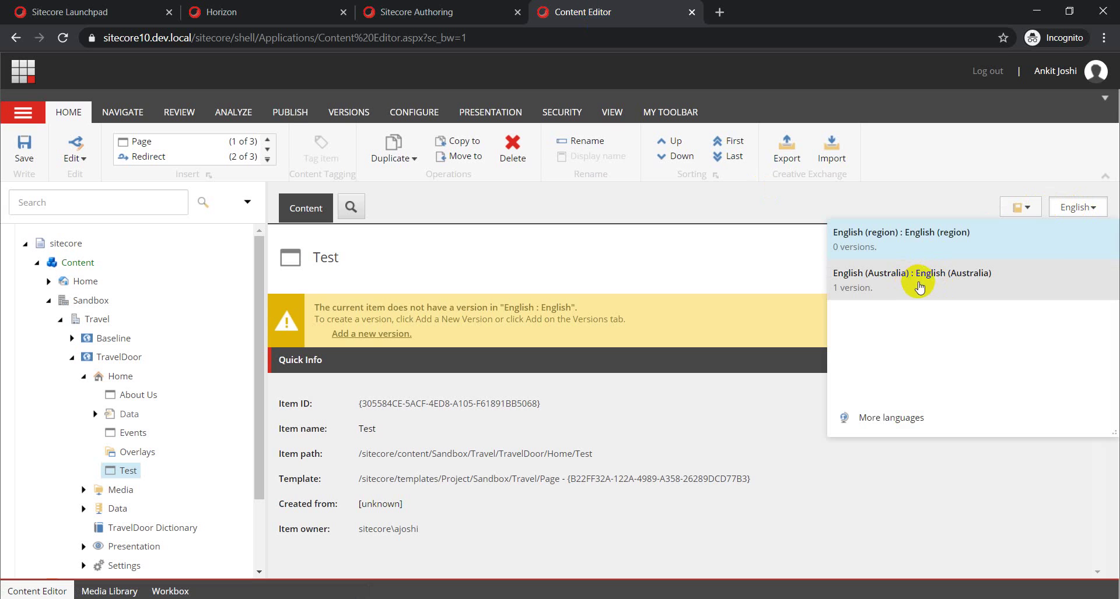
left_click(950, 282)
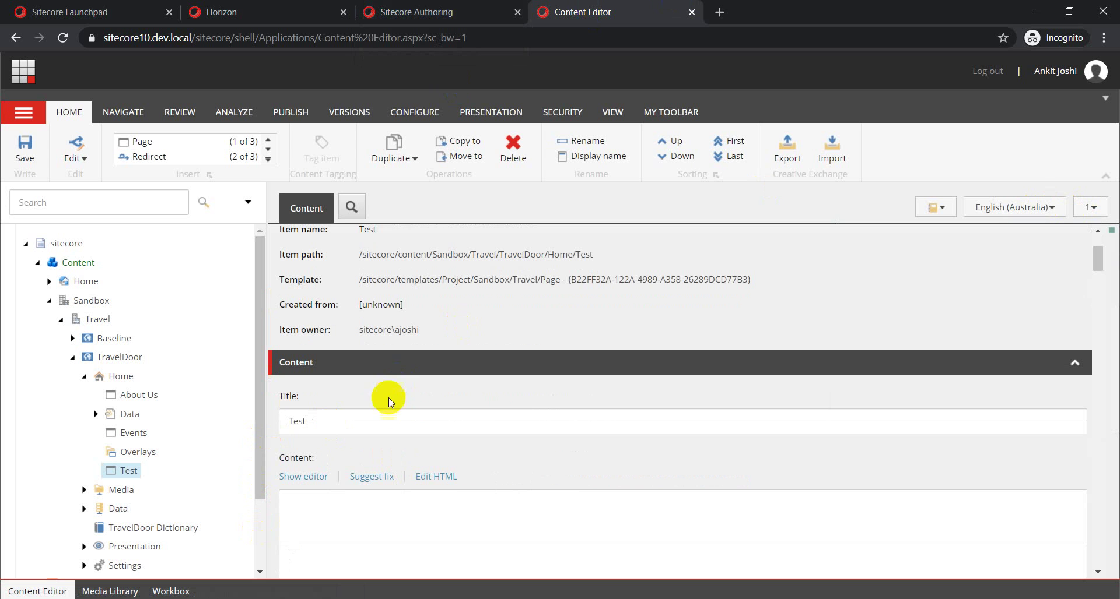
Step: Return to Horizon, reload the Test page in the Pages editor and switch its language to English
left_click(415, 10)
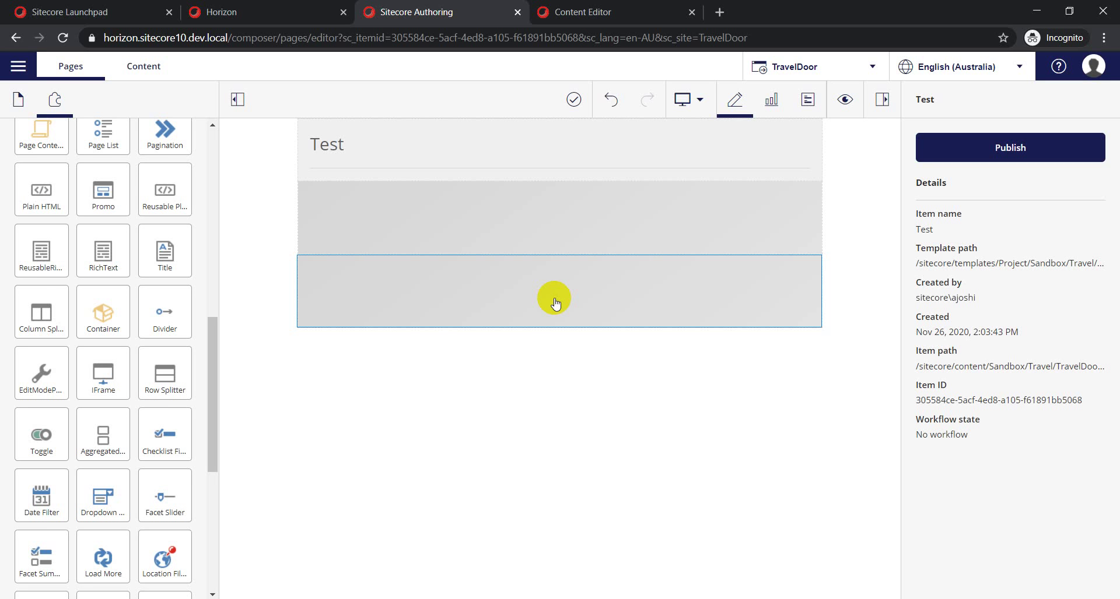
left_click(75, 68)
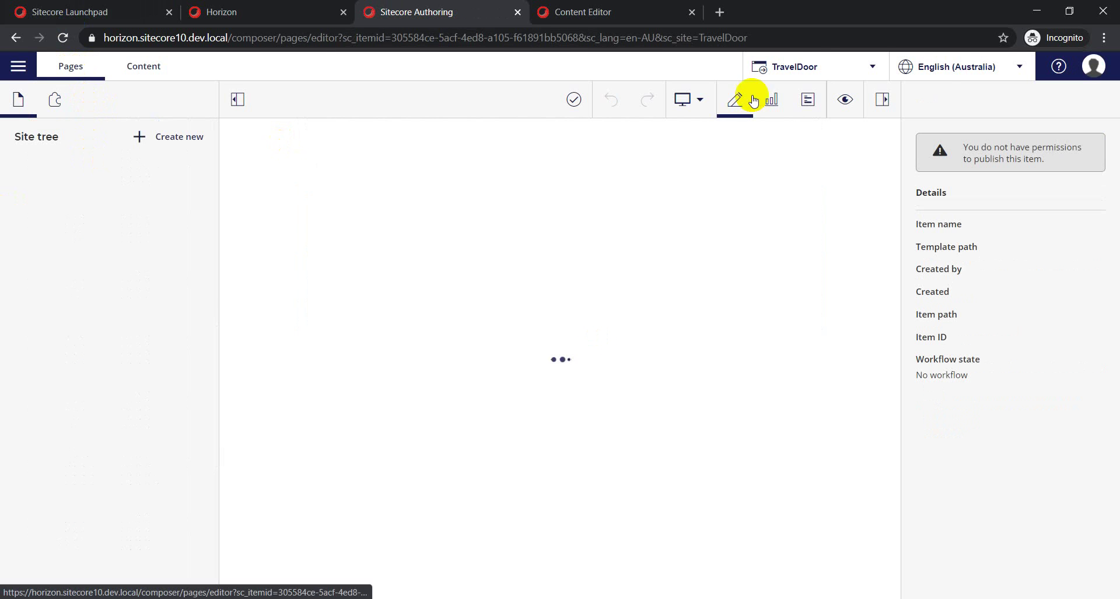
left_click(950, 65)
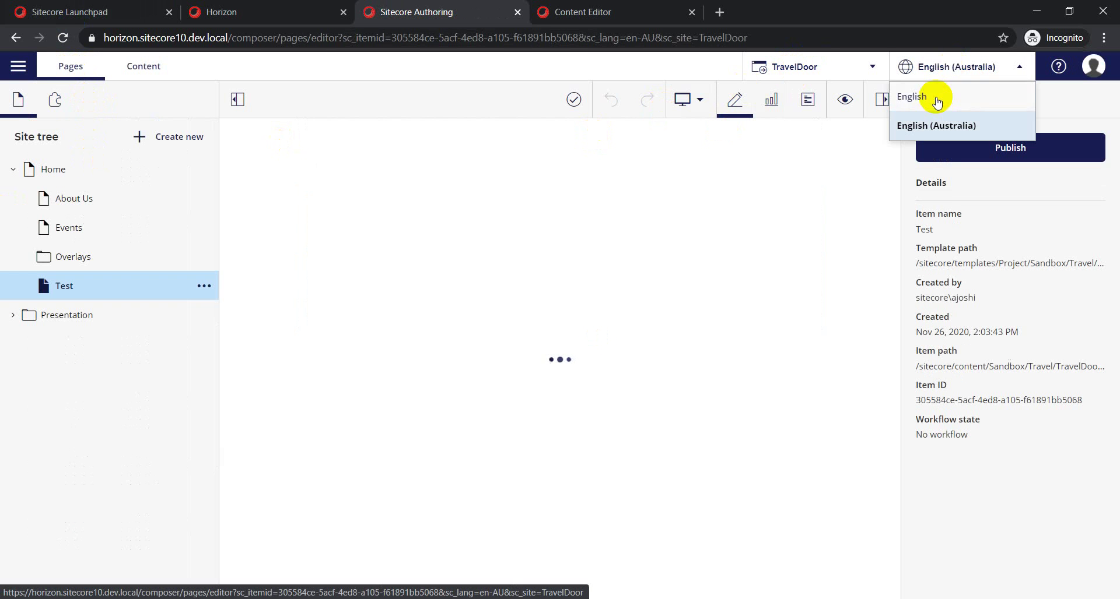
left_click(935, 99)
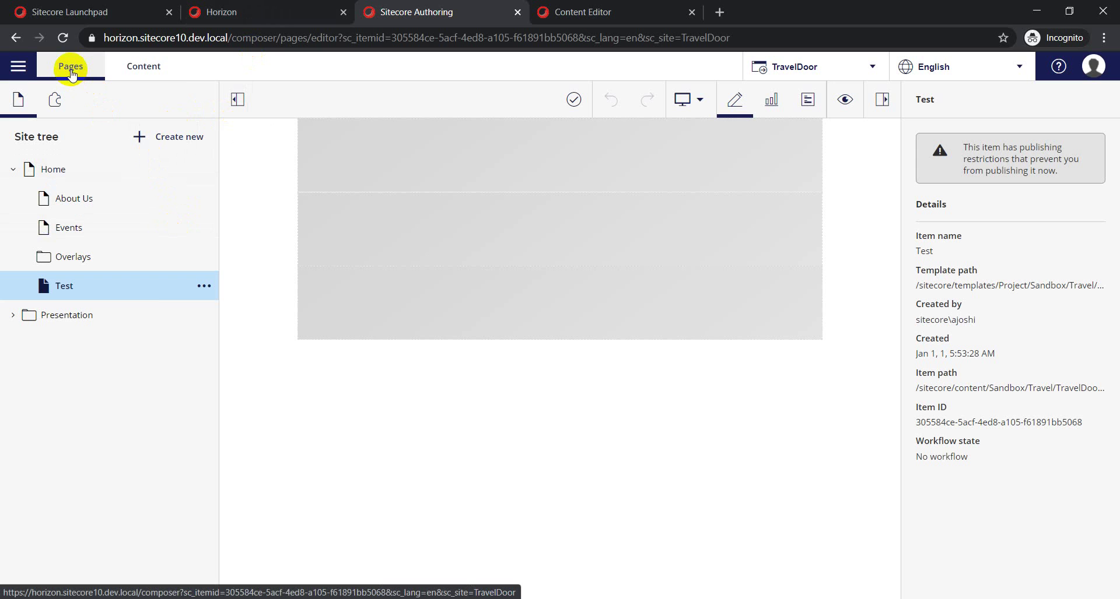
Step: Examine the Test item's English field sections, from Styling to OpenGraph, in Horizon's Content editor
left_click(145, 68)
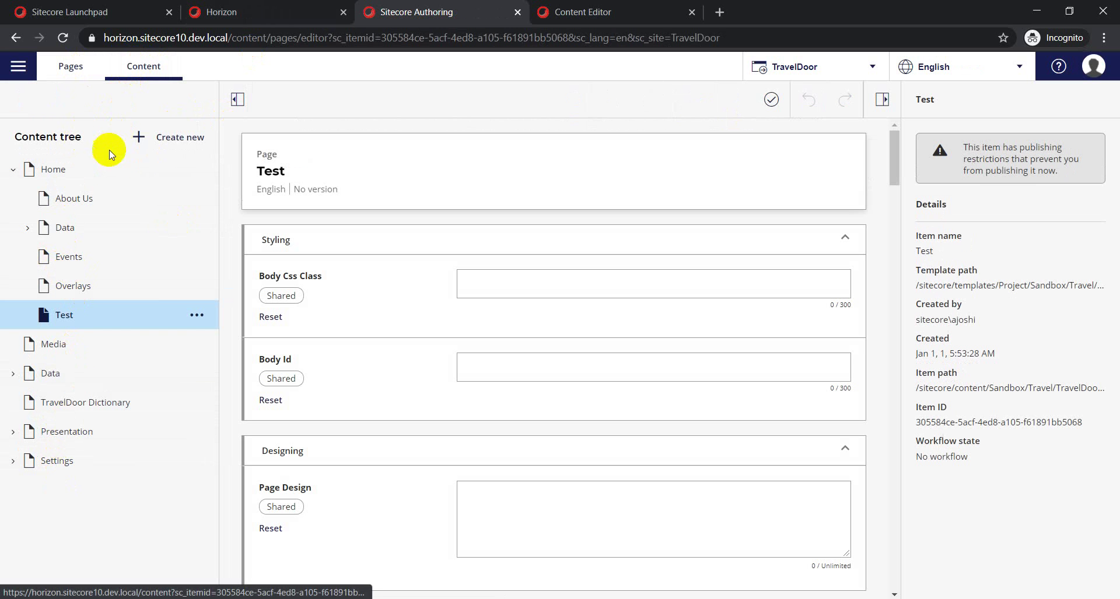
left_click(69, 65)
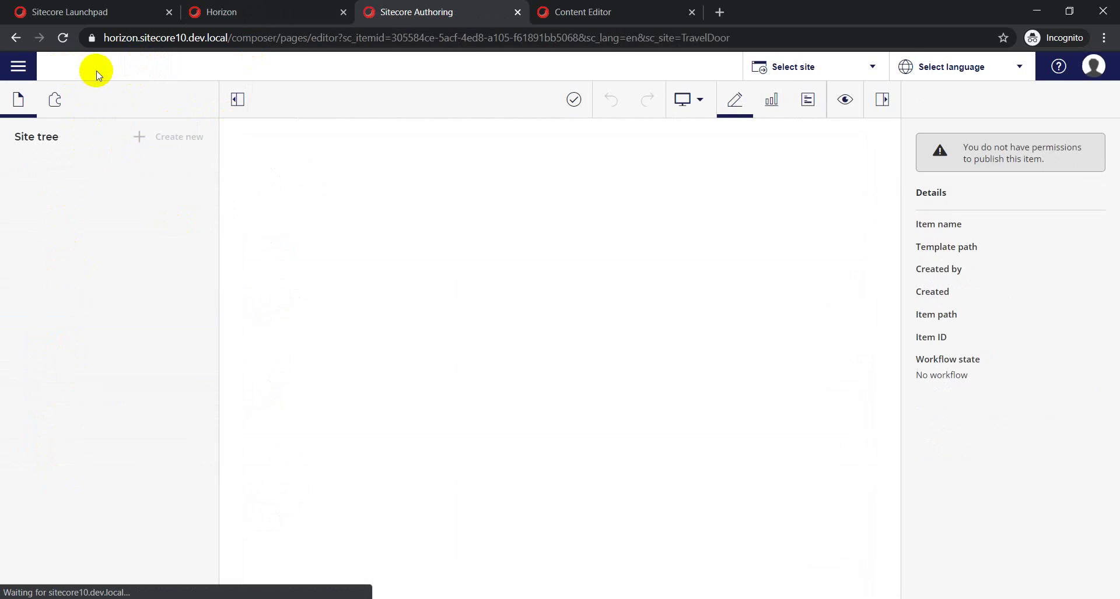
left_click(140, 69)
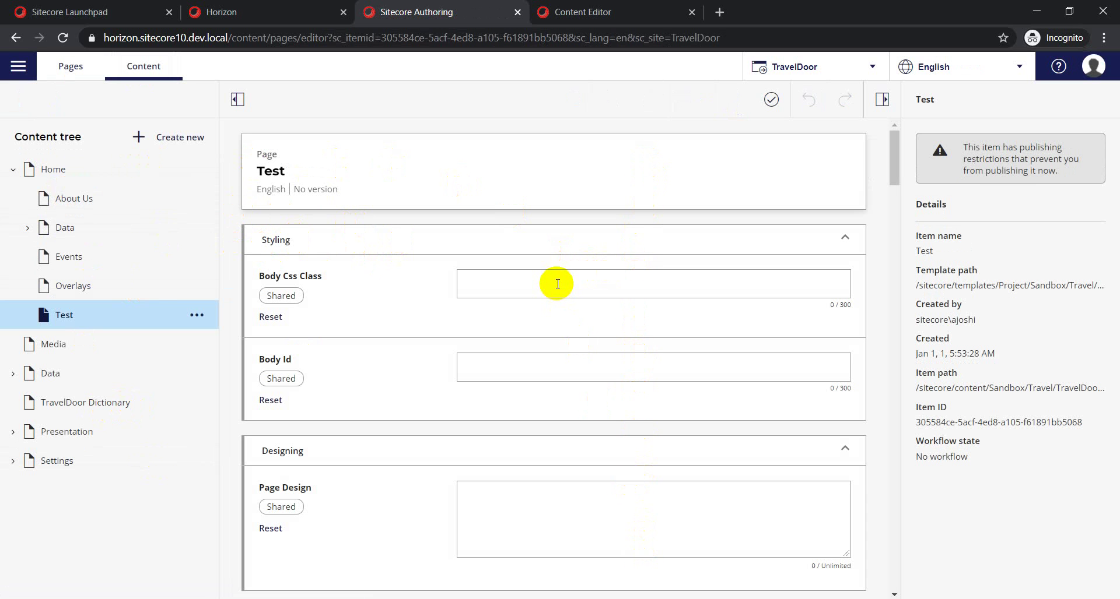
scroll(552, 457, "down", 8)
scroll(555, 465, "down", 2)
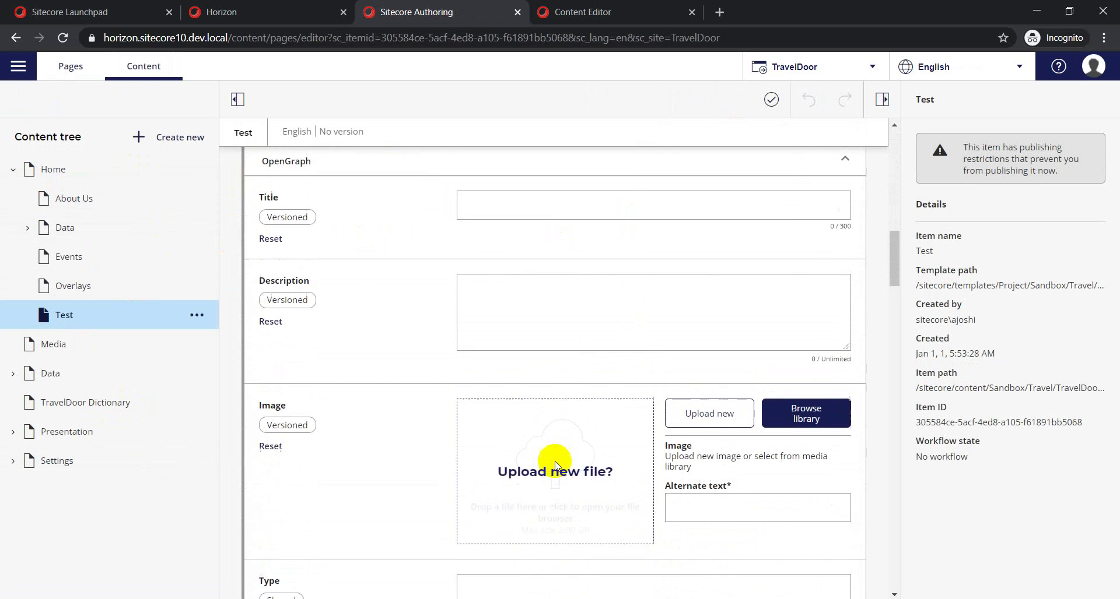
scroll(544, 449, "up", 15)
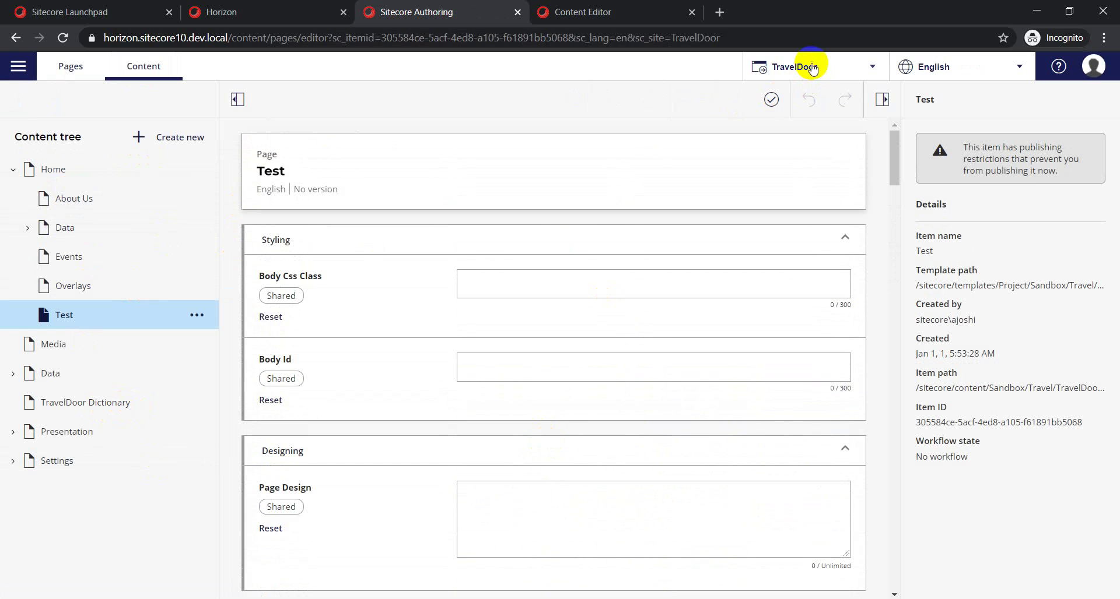